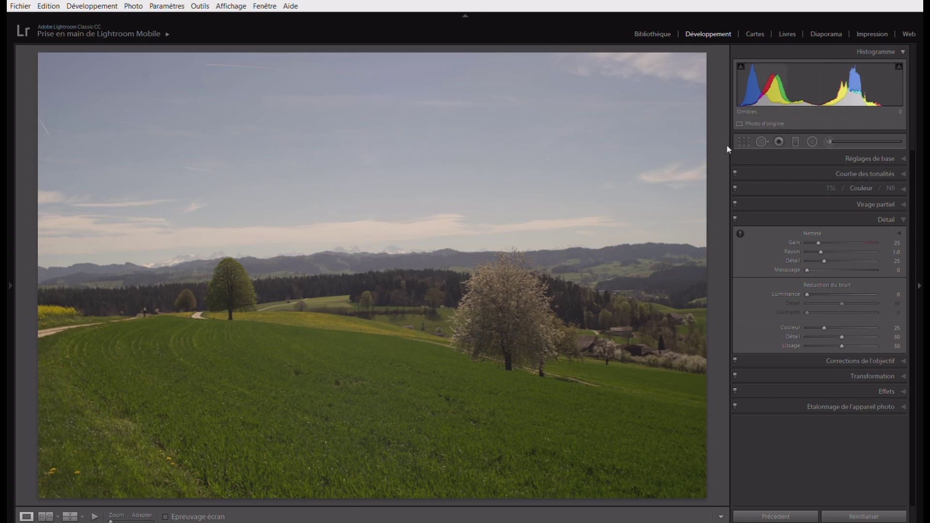
Straighten the photo's horizon with a crop angle of 1.09 and apply the correction
{"action": "left_click", "coordinate": [742, 139]}
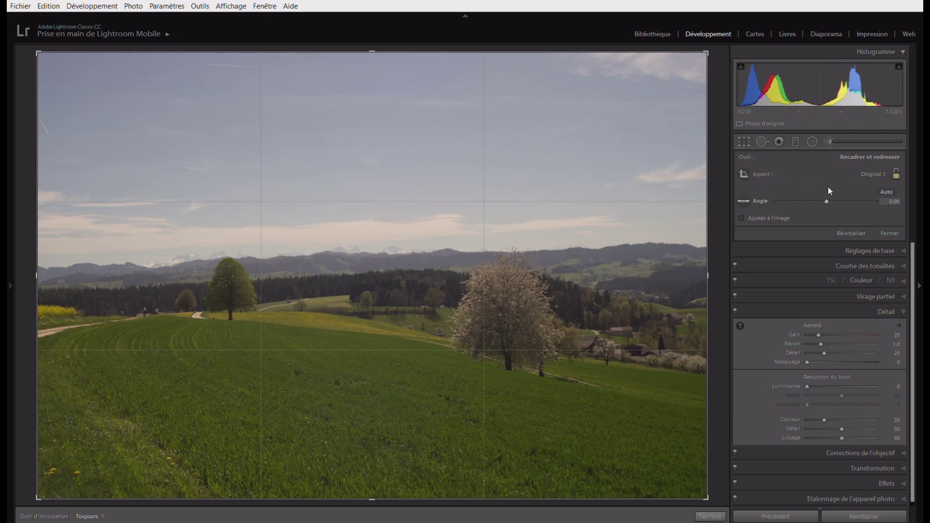
{"action": "left_click_drag", "start_coordinate": [826, 190], "coordinate": [828, 190]}
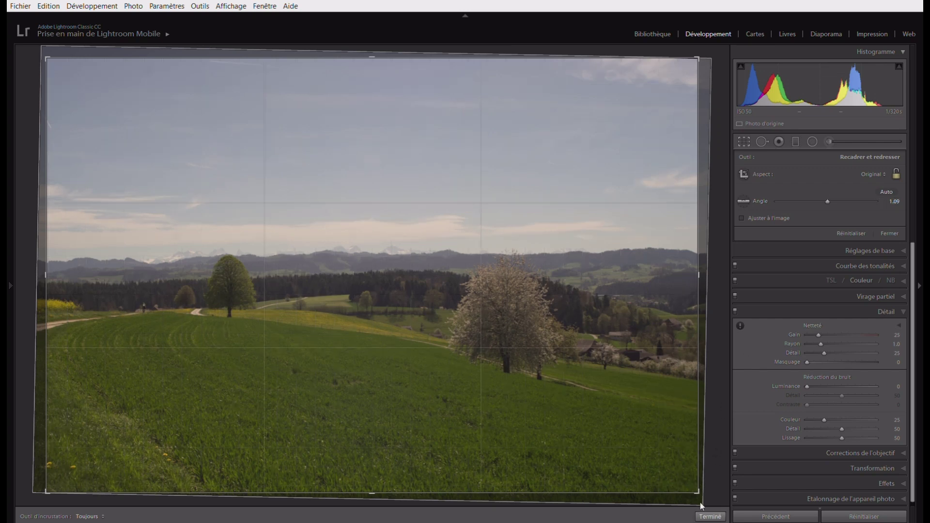
{"action": "key", "text": "Return"}
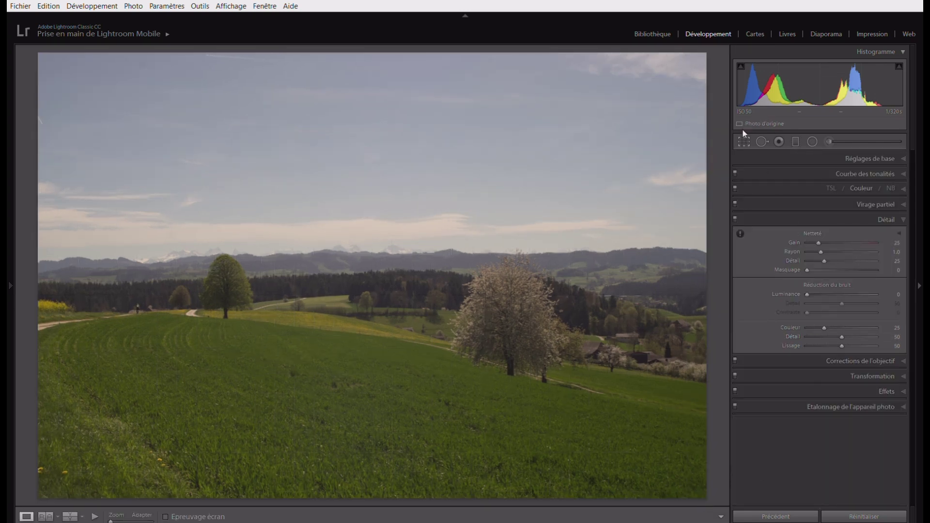
Crop the photo to a tighter 16 x 9 frame around the two main trees and mountains, with an angle of about 0.83
{"action": "key", "text": "r"}
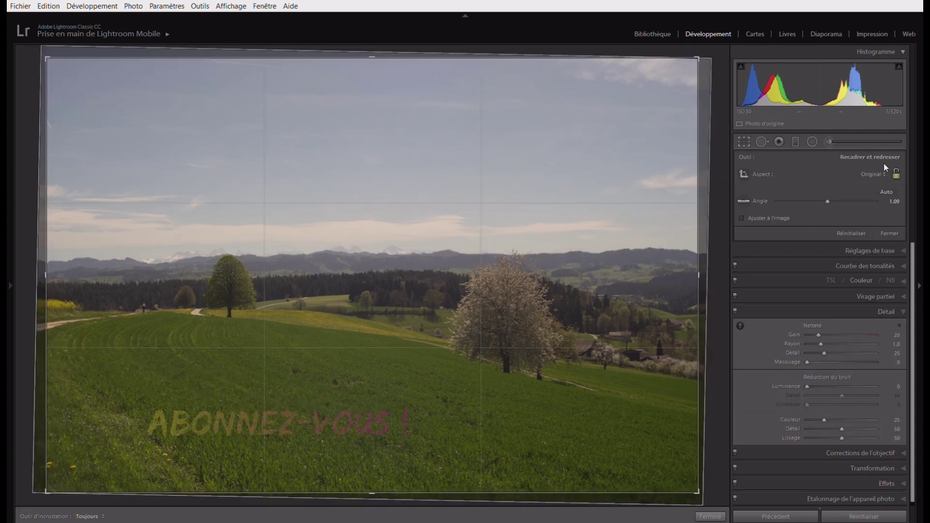
{"action": "left_click", "coordinate": [871, 174]}
{"action": "left_click", "coordinate": [868, 213]}
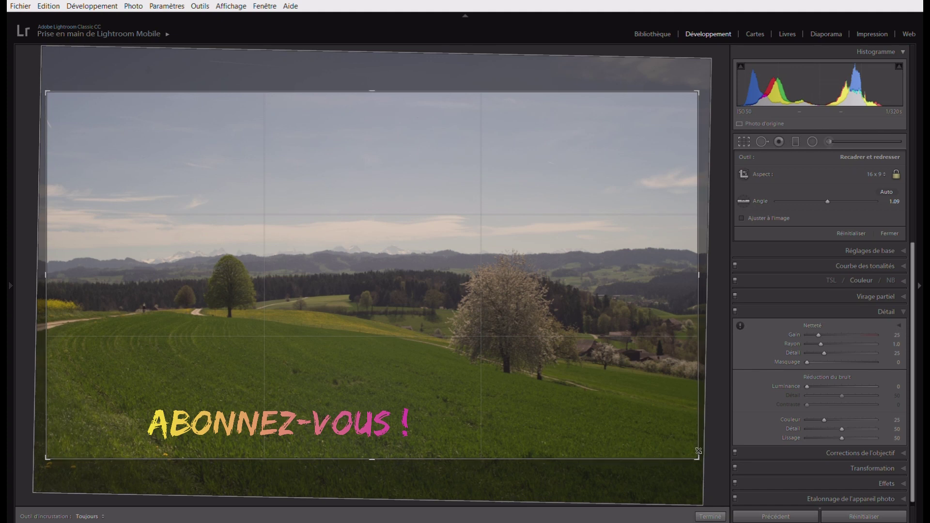
{"action": "left_click_drag", "start_coordinate": [699, 450], "coordinate": [657, 433]}
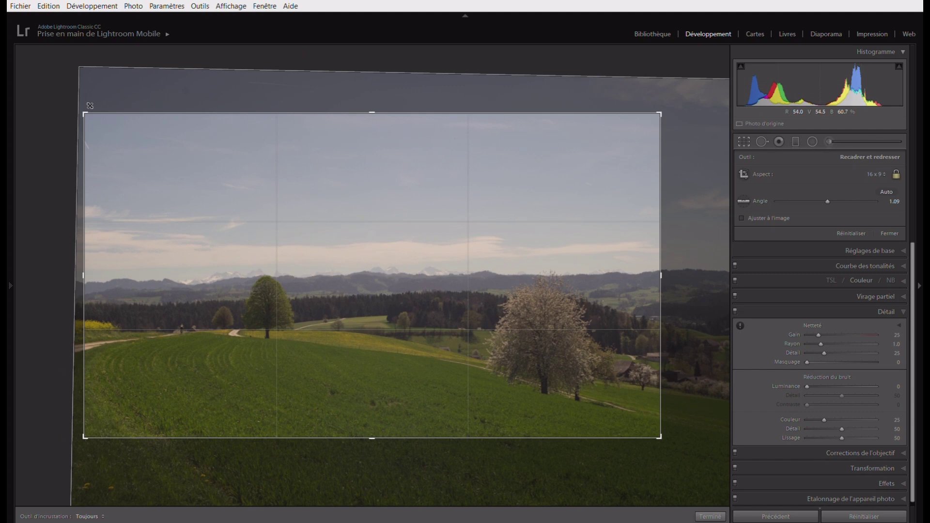
{"action": "left_click_drag", "start_coordinate": [94, 110], "coordinate": [116, 129]}
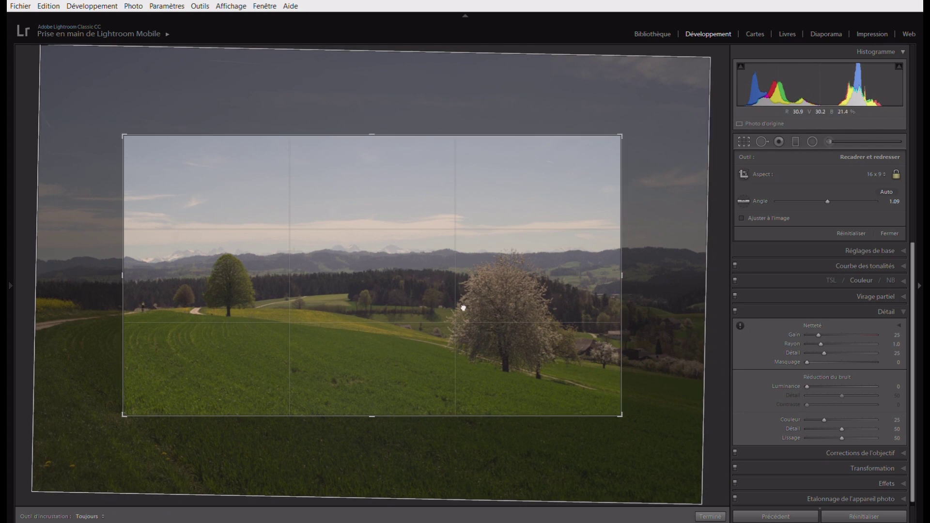
{"action": "left_click_drag", "start_coordinate": [463, 305], "coordinate": [461, 291]}
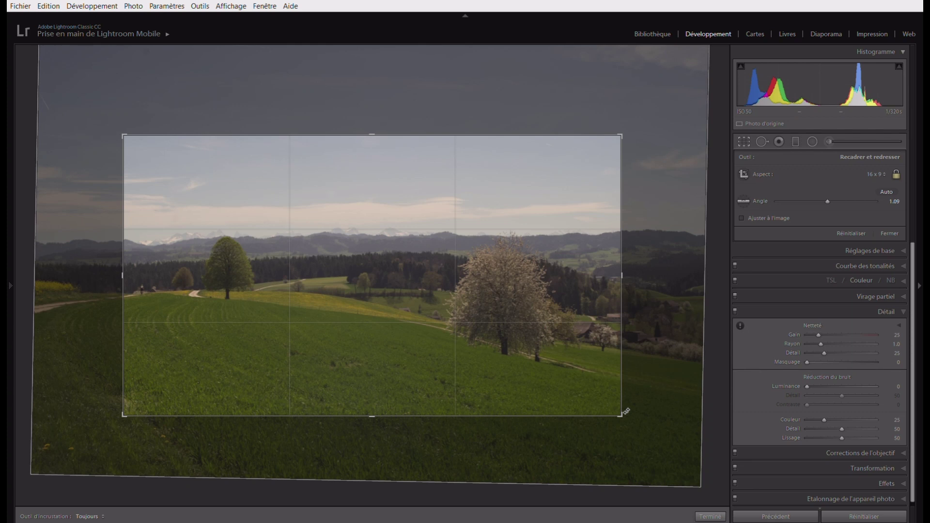
{"action": "left_click_drag", "start_coordinate": [622, 409], "coordinate": [624, 409]}
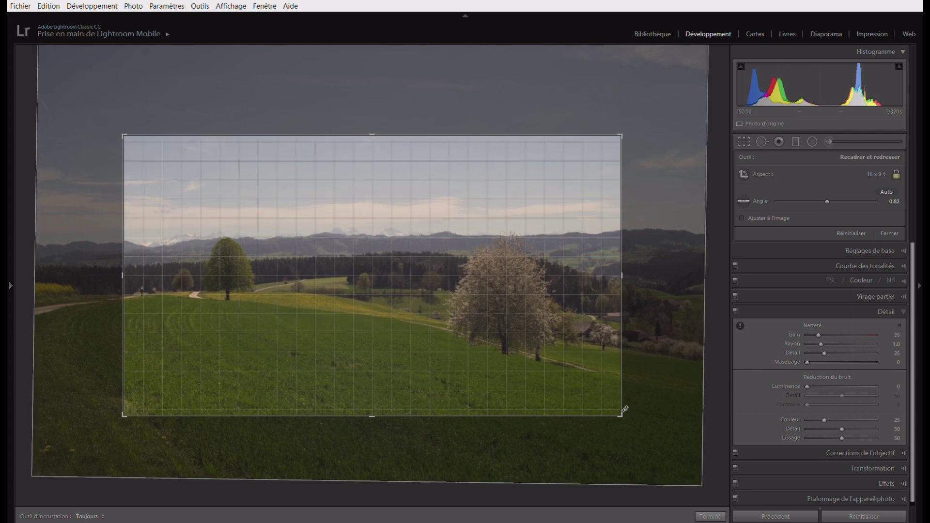
{"action": "left_click", "coordinate": [710, 516]}
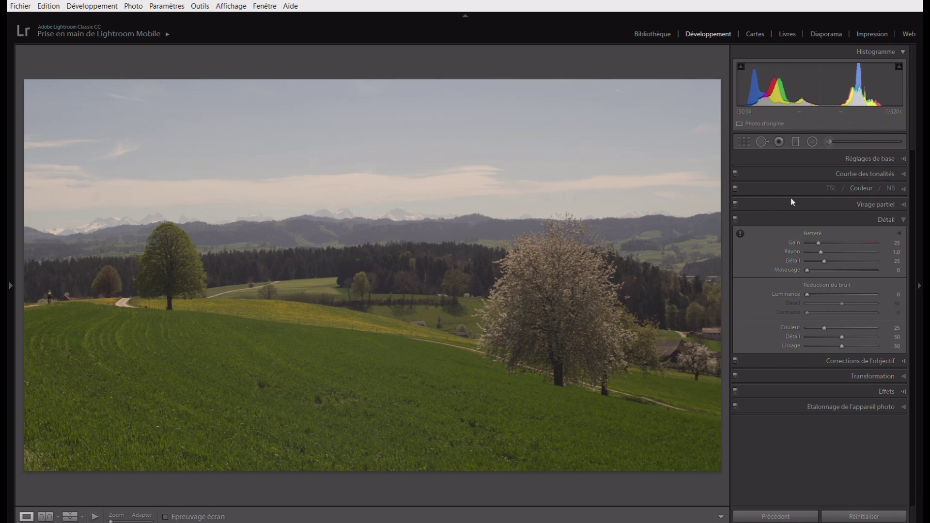
Try the Lumière naturelle white balance on the photo and restore the Telle quelle setting
{"action": "left_click", "coordinate": [864, 146]}
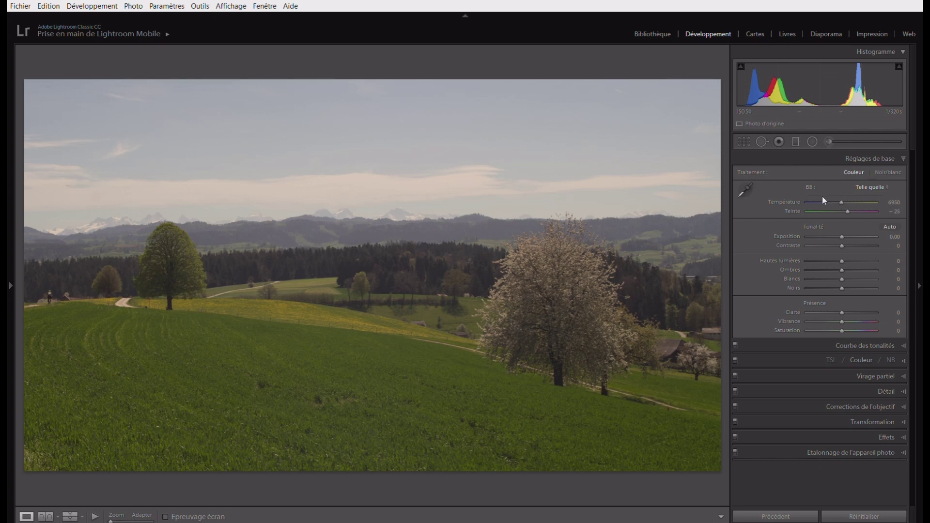
{"action": "key", "text": "ctrl+shift+u"}
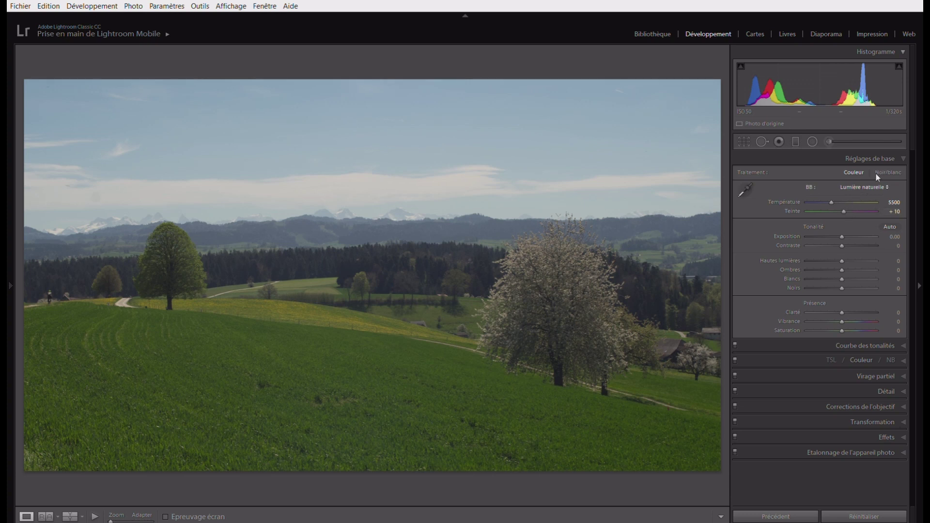
{"action": "left_click", "coordinate": [853, 186]}
{"action": "left_click", "coordinate": [850, 190]}
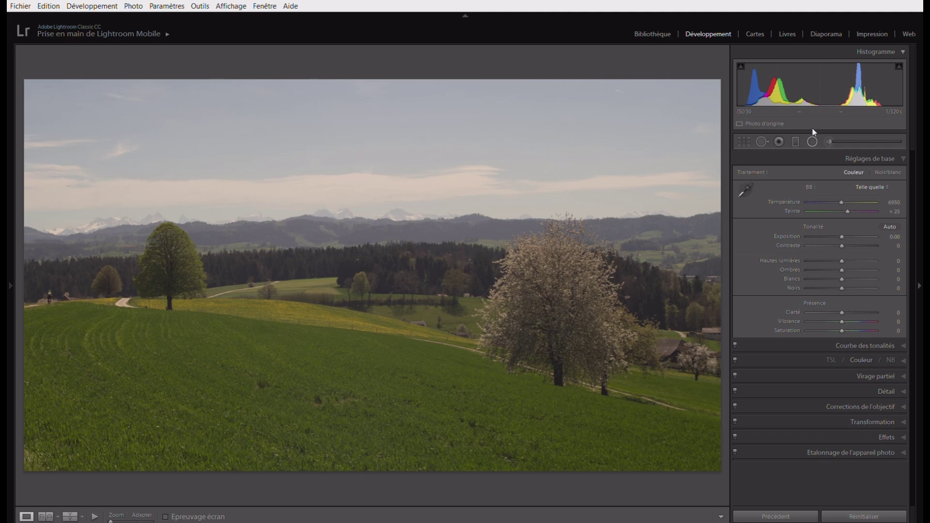
Draw a long, thin, slightly tilted radial filter over the distant snowy mountains and invert its mask
{"action": "left_click", "coordinate": [812, 141]}
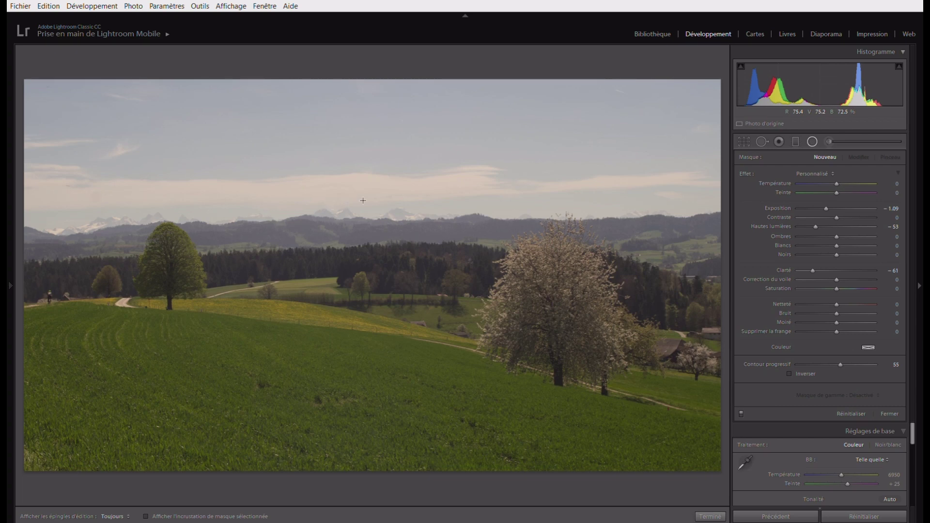
{"action": "left_click_drag", "start_coordinate": [267, 216], "coordinate": [360, 209]}
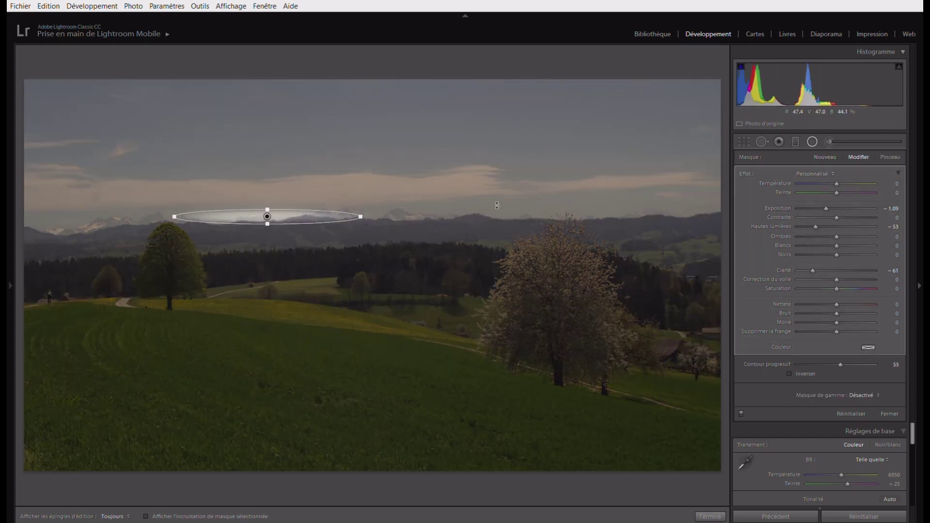
{"action": "left_click_drag", "start_coordinate": [528, 203], "coordinate": [544, 216]}
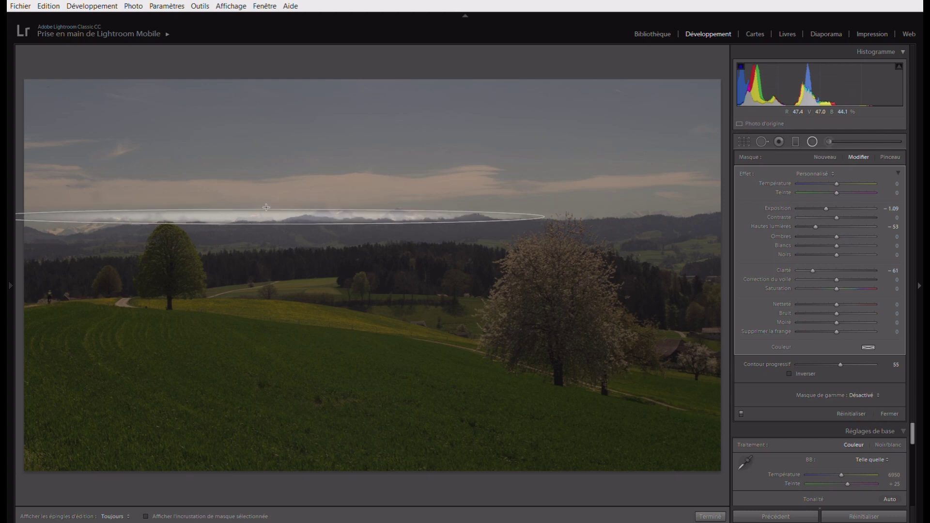
{"action": "left_click_drag", "start_coordinate": [36, 211], "coordinate": [38, 221]}
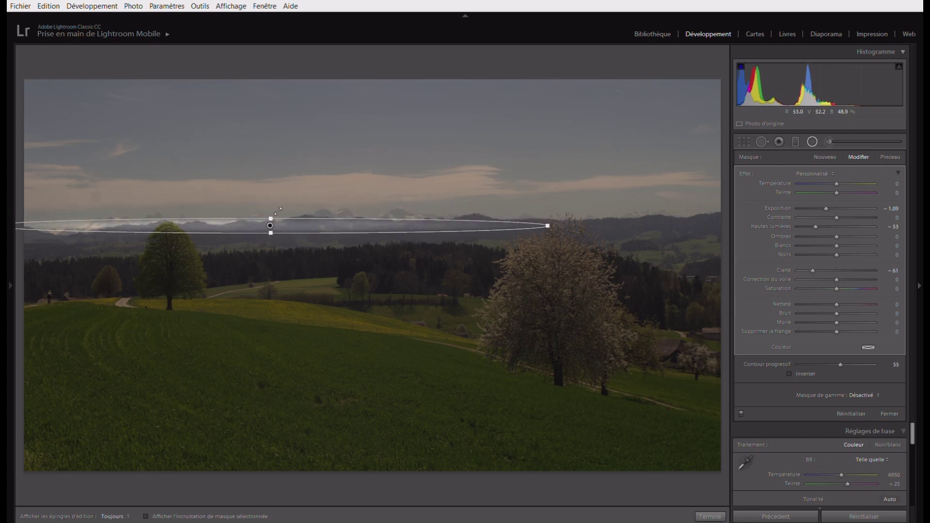
{"action": "left_click_drag", "start_coordinate": [270, 219], "coordinate": [270, 209]}
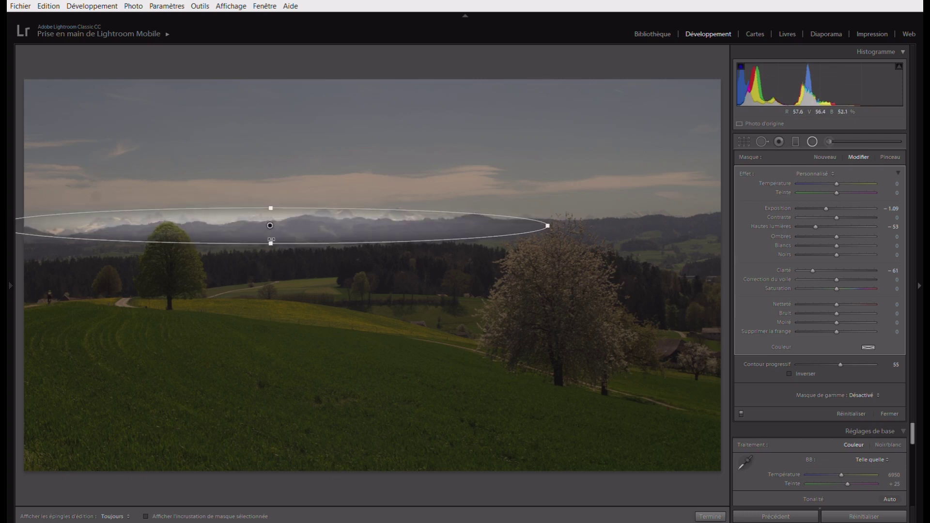
{"action": "mouse_move", "coordinate": [279, 209]}
{"action": "left_mouse_down"}
{"action": "mouse_move", "coordinate": [282, 225]}
{"action": "mouse_move", "coordinate": [286, 211]}
{"action": "left_mouse_up"}
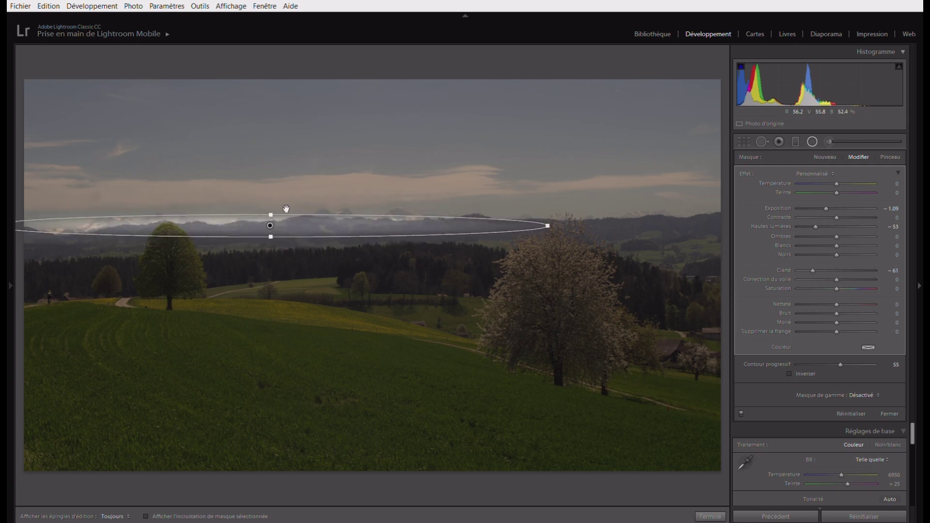
{"action": "left_click_drag", "start_coordinate": [286, 202], "coordinate": [286, 202]}
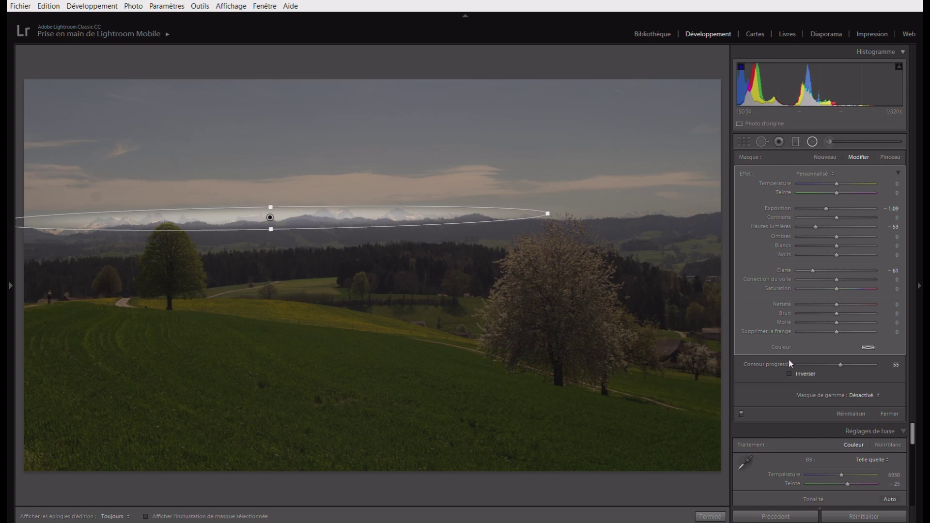
{"action": "key", "text": "apostrophe"}
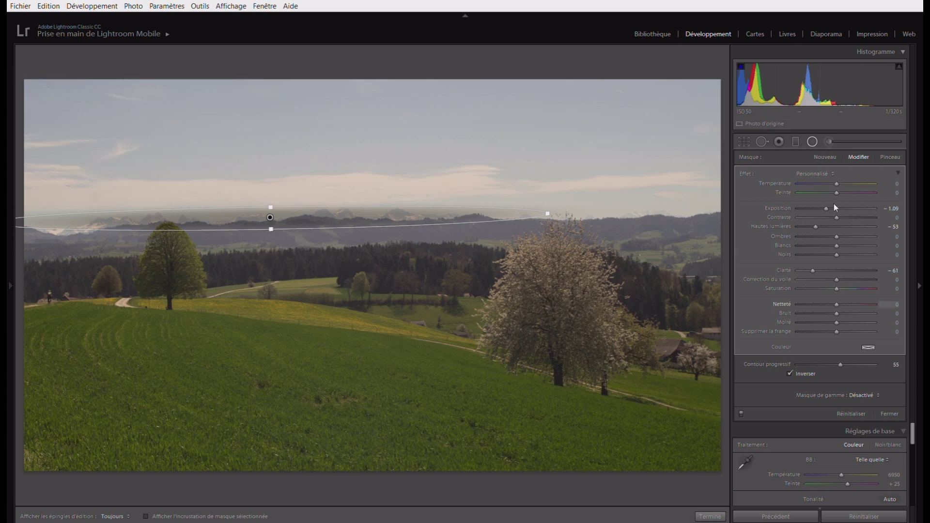
Set the radial filter's exposure to 0, clarity to 22, dehaze to 30, contrast to 16 and saturation to 12
{"action": "left_click_drag", "start_coordinate": [823, 196], "coordinate": [827, 196]}
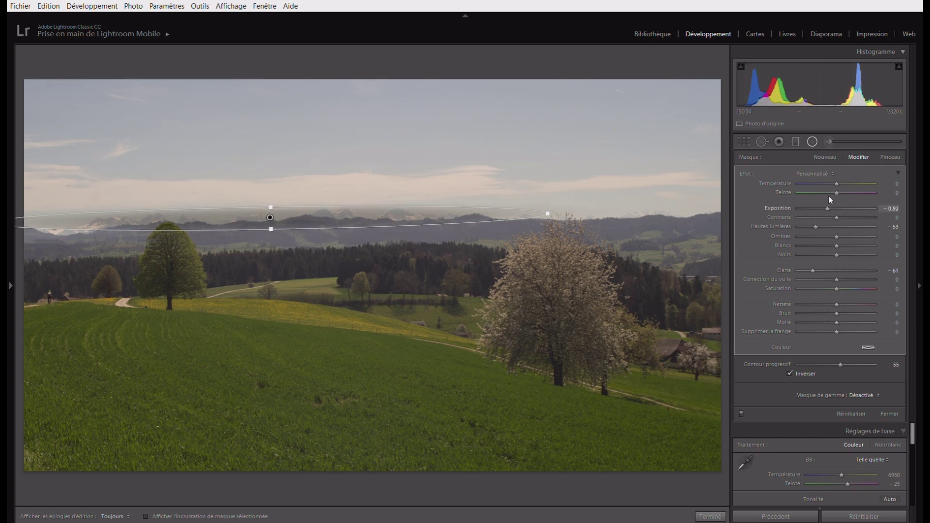
{"action": "double_click", "coordinate": [826, 208]}
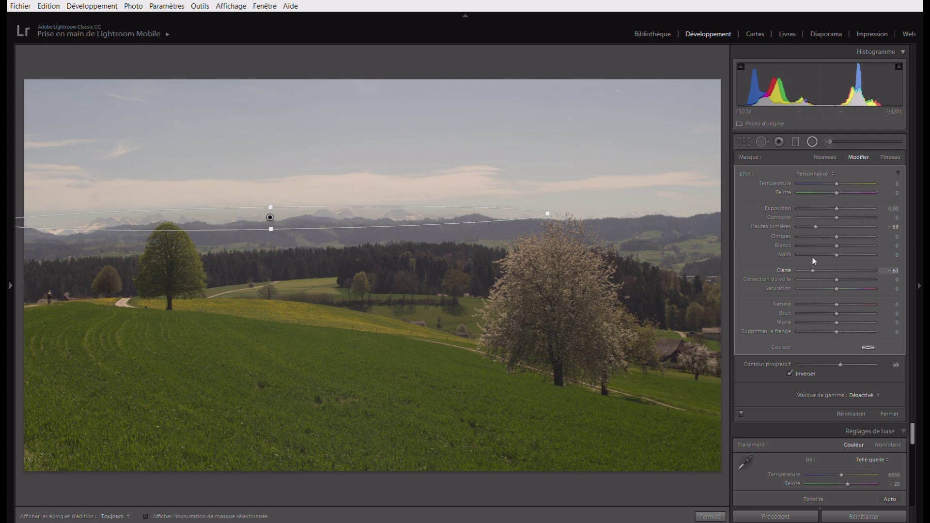
{"action": "left_click_drag", "start_coordinate": [812, 257], "coordinate": [844, 257]}
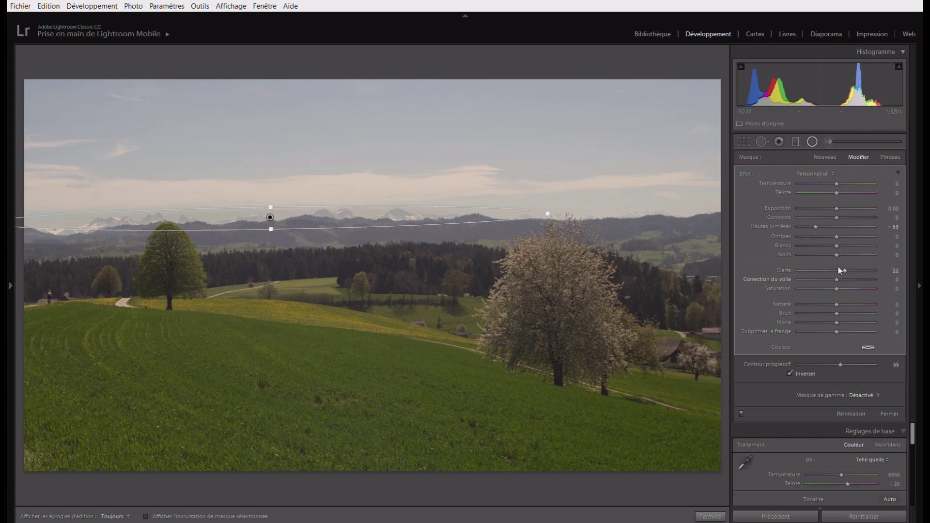
{"action": "key", "text": "Up"}
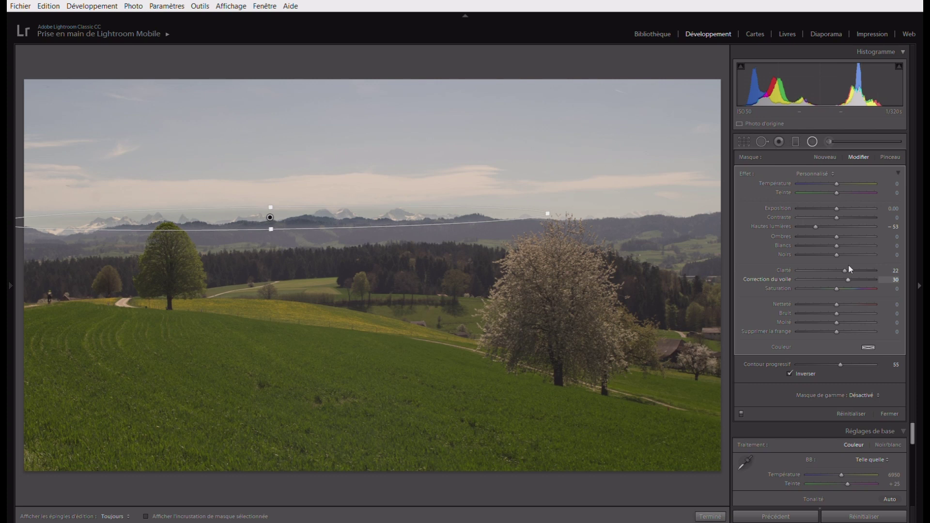
{"action": "key", "text": "Tab"}
{"action": "type", "text": "16"}
Move the radial filter slightly upward over the snowy peaks and finish editing it
{"action": "left_click_drag", "start_coordinate": [270, 217], "coordinate": [272, 228]}
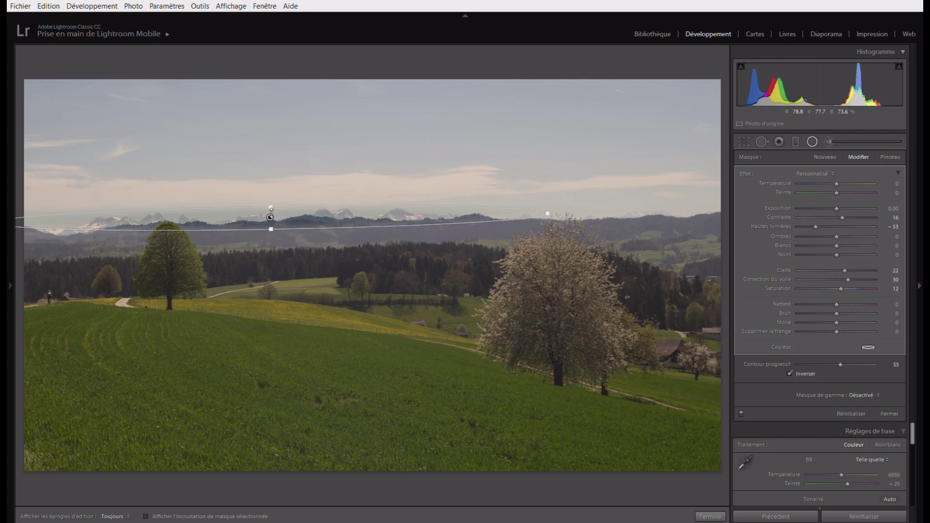
{"action": "left_click_drag", "start_coordinate": [273, 209], "coordinate": [272, 207]}
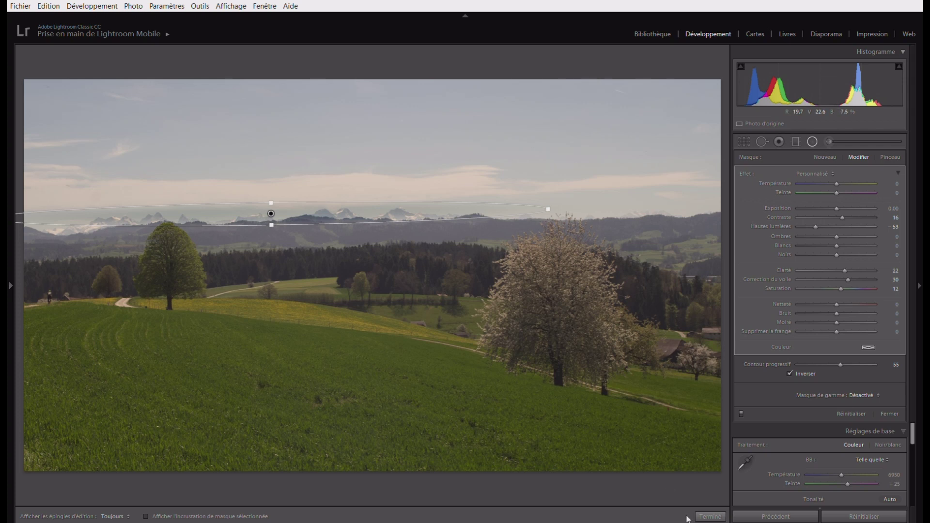
{"action": "left_click", "coordinate": [710, 516]}
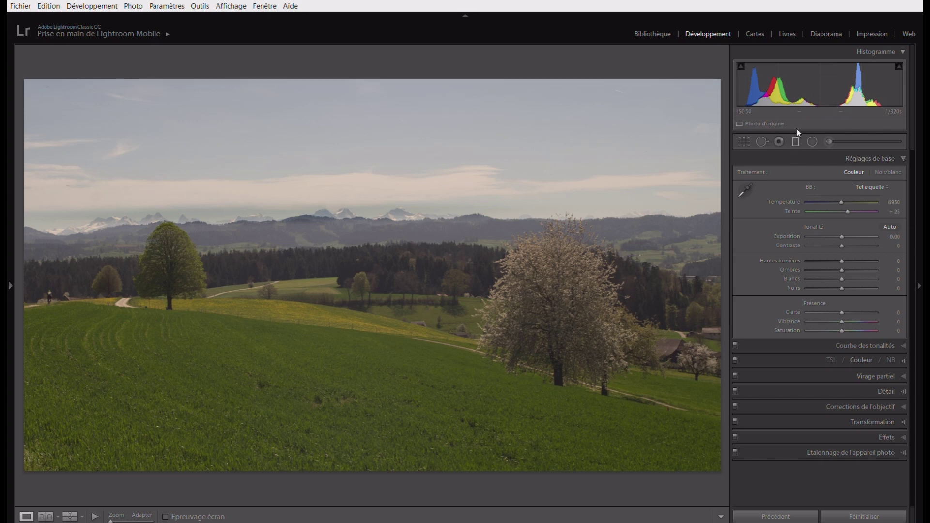
Add a slightly tilted graduated filter over the sky with exposure -0.52 and highlights -81, and finish editing it
{"action": "key", "text": "m"}
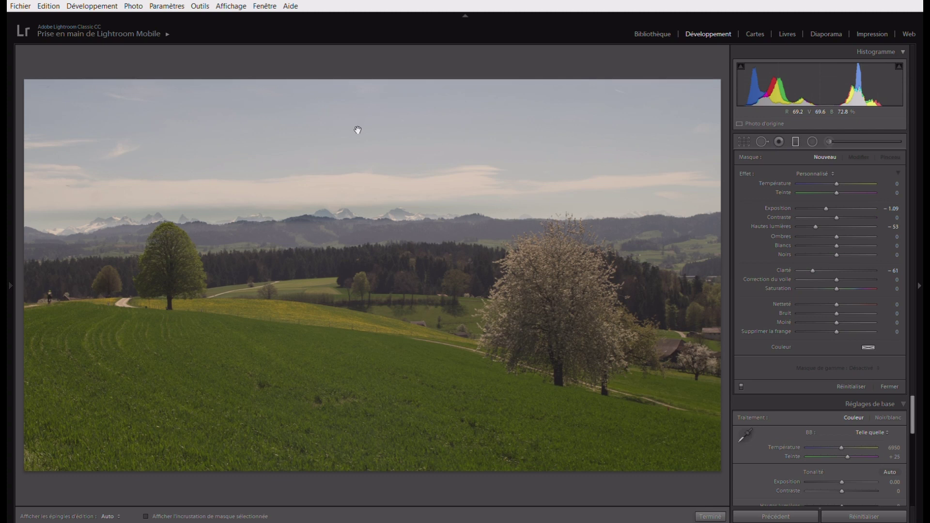
{"action": "left_click_drag", "start_coordinate": [357, 130], "coordinate": [386, 193]}
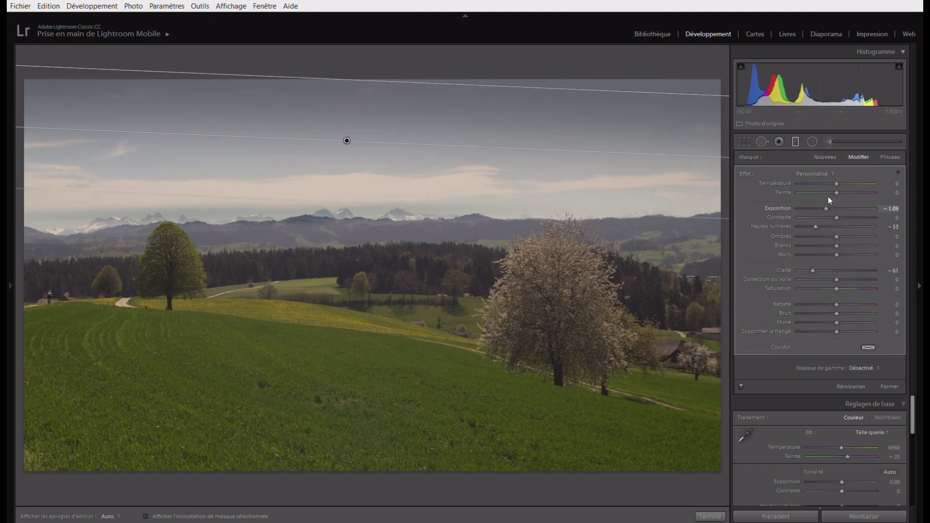
{"action": "left_click_drag", "start_coordinate": [827, 196], "coordinate": [832, 196]}
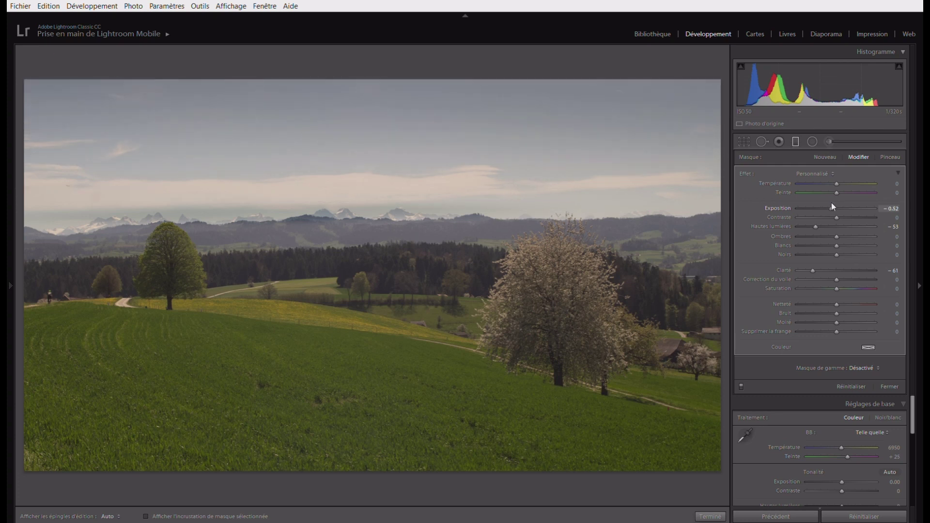
{"action": "left_click", "coordinate": [797, 216]}
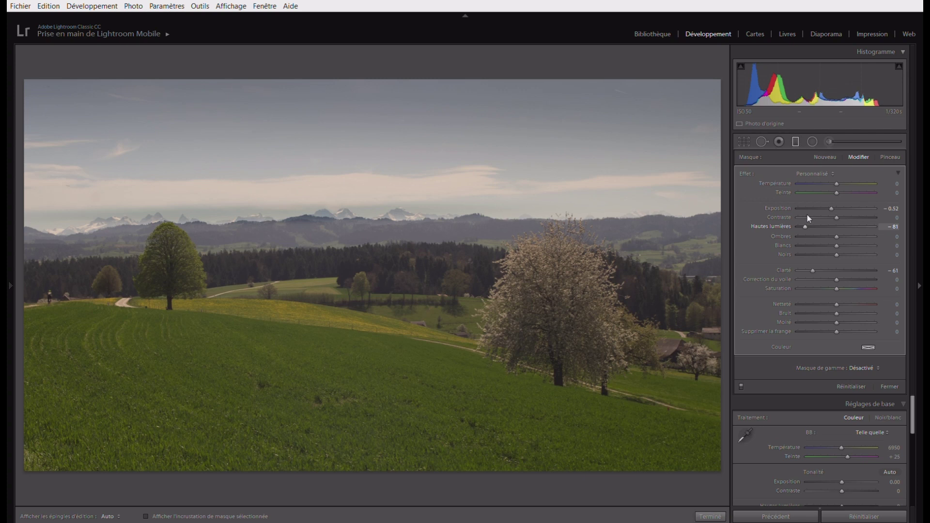
{"action": "left_click", "coordinate": [708, 507]}
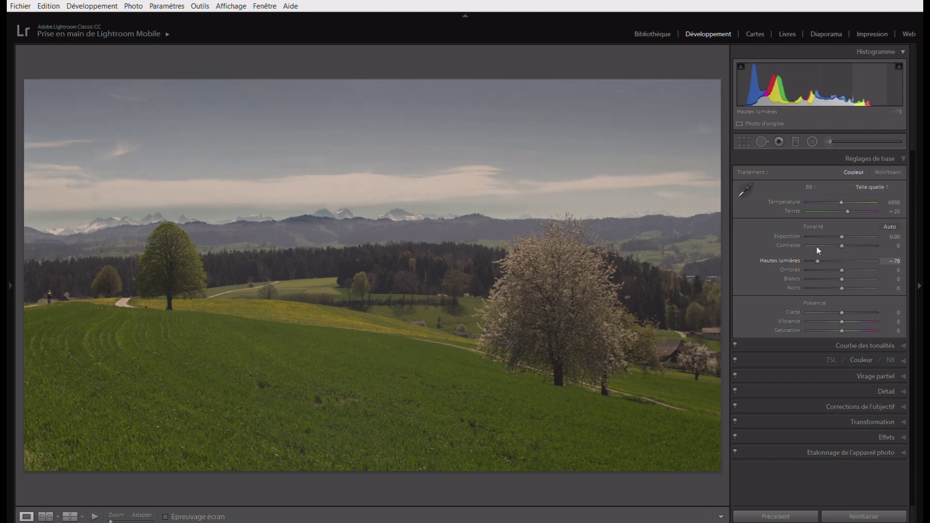
Set the whole photo's highlights to -77, shadows to +35 and whites to +39
{"action": "left_click_drag", "start_coordinate": [814, 247], "coordinate": [813, 247]}
{"action": "left_click_drag", "start_coordinate": [840, 258], "coordinate": [851, 258]}
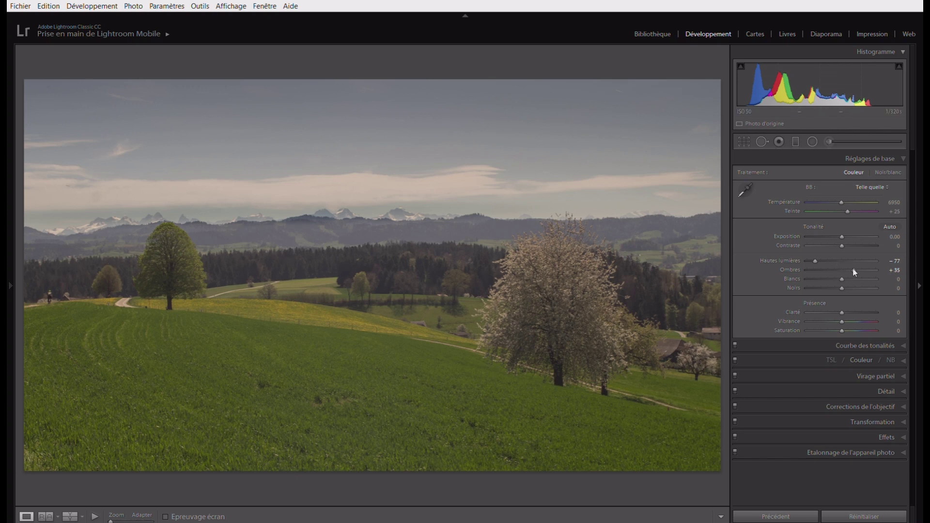
{"action": "left_click_drag", "start_coordinate": [841, 267], "coordinate": [855, 271]}
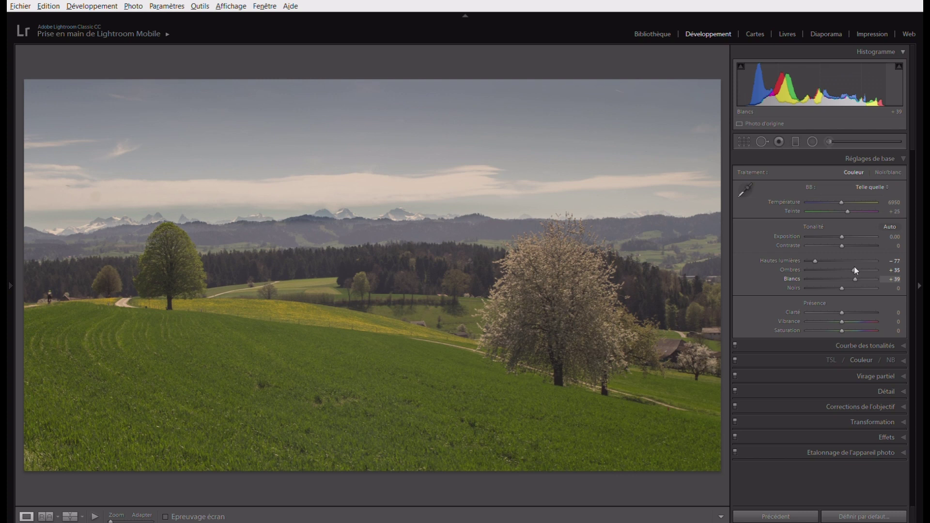
Set the whole photo's whites to +67 and blacks to -27
{"action": "left_click", "coordinate": [854, 267], "text": "alt"}
{"action": "left_click_drag", "start_coordinate": [855, 268], "coordinate": [865, 266]}
{"action": "key", "text": "alt"}
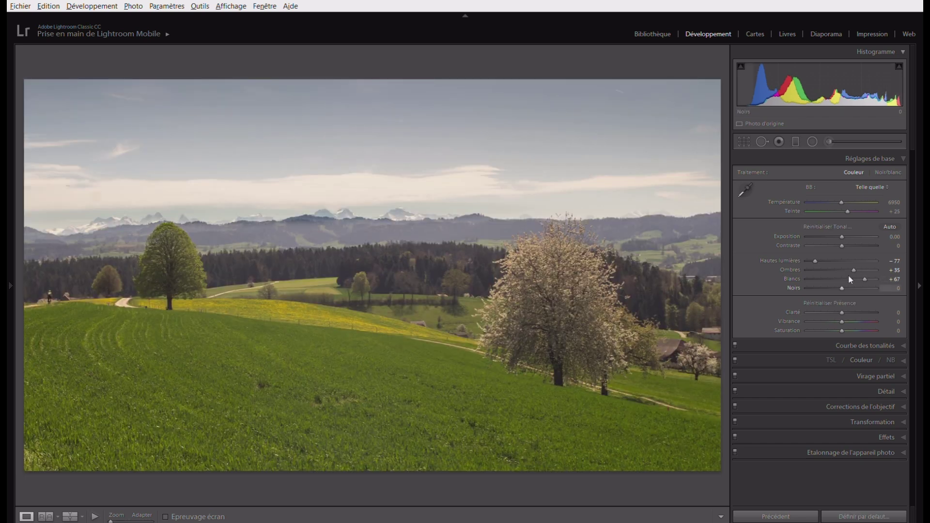
{"action": "left_click_drag", "start_coordinate": [841, 276], "coordinate": [830, 277]}
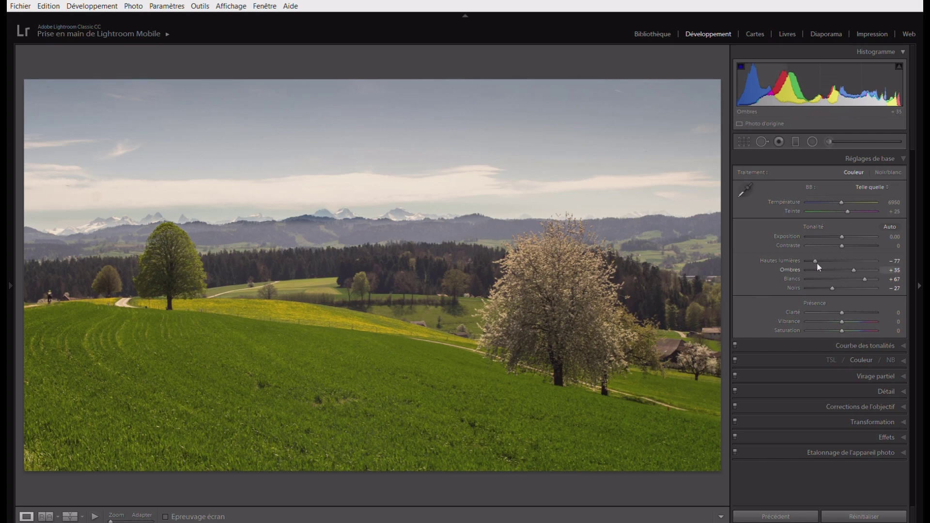
Set the saturation of the yellows to +13 in the colour adjustments
{"action": "left_click", "coordinate": [857, 349]}
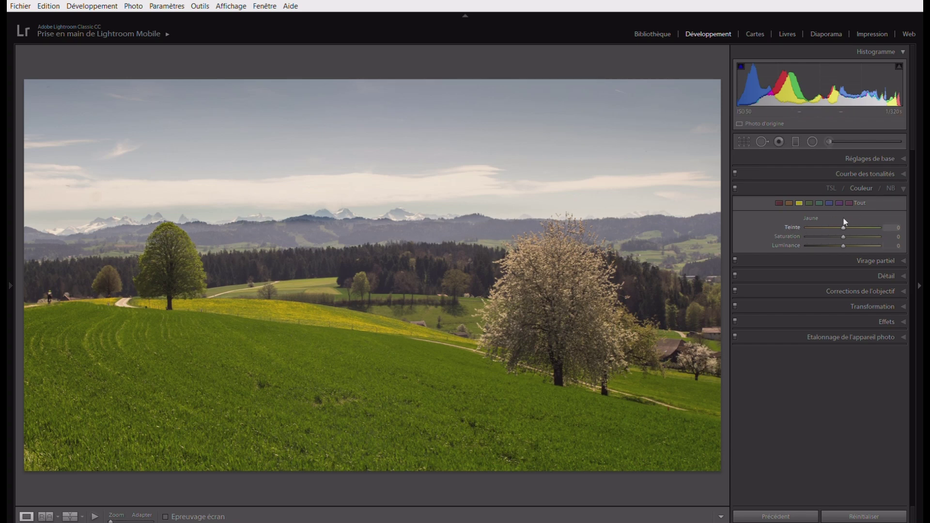
{"action": "mouse_move", "coordinate": [843, 216]}
{"action": "left_mouse_down"}
{"action": "mouse_move", "coordinate": [887, 216]}
{"action": "mouse_move", "coordinate": [816, 218]}
{"action": "mouse_move", "coordinate": [843, 218]}
{"action": "left_mouse_up"}
{"action": "key", "text": "Up"}
{"action": "key", "text": "Up"}
{"action": "key", "text": "Up"}
{"action": "key", "text": "Up"}
{"action": "key", "text": "Up"}
{"action": "key", "text": "Up"}
{"action": "key", "text": "Up"}
{"action": "key", "text": "Up"}
{"action": "key", "text": "Up"}
Set the luminance of the yellows to +19
{"action": "key", "text": "Tab"}
{"action": "key", "text": "Up"}
{"action": "key", "text": "Up"}
{"action": "key", "text": "Up"}
{"action": "key", "text": "Up"}
{"action": "key", "text": "Up"}
{"action": "key", "text": "Up"}
{"action": "key", "text": "Up"}
{"action": "key", "text": "Up"}
{"action": "key", "text": "Up"}
{"action": "key", "text": "Up"}
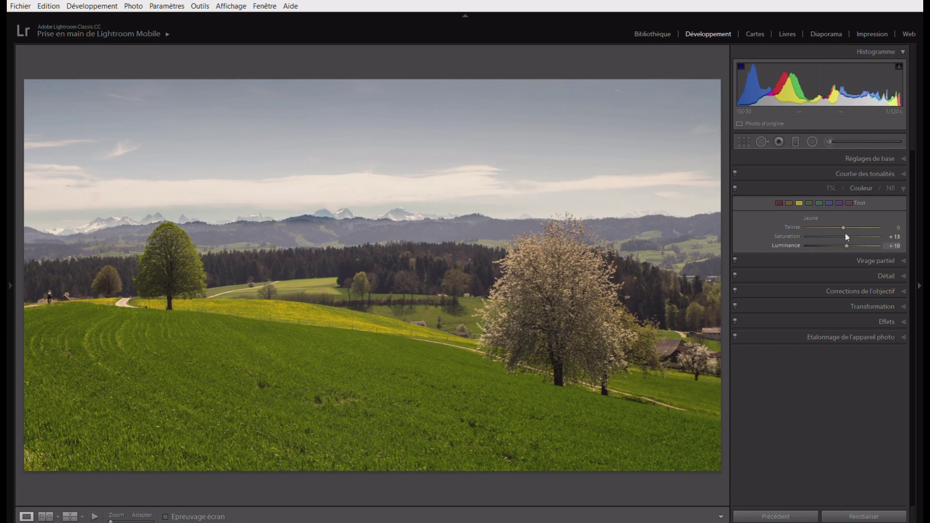
{"action": "key", "text": "Up"}
{"action": "key", "text": "Up"}
{"action": "key", "text": "Up"}
{"action": "key", "text": "Up"}
{"action": "key", "text": "Up"}
{"action": "key", "text": "Up"}
{"action": "key", "text": "Up"}
{"action": "key", "text": "Up"}
{"action": "key", "text": "Up"}
{"action": "key", "text": "Up"}
{"action": "key", "text": "Up"}
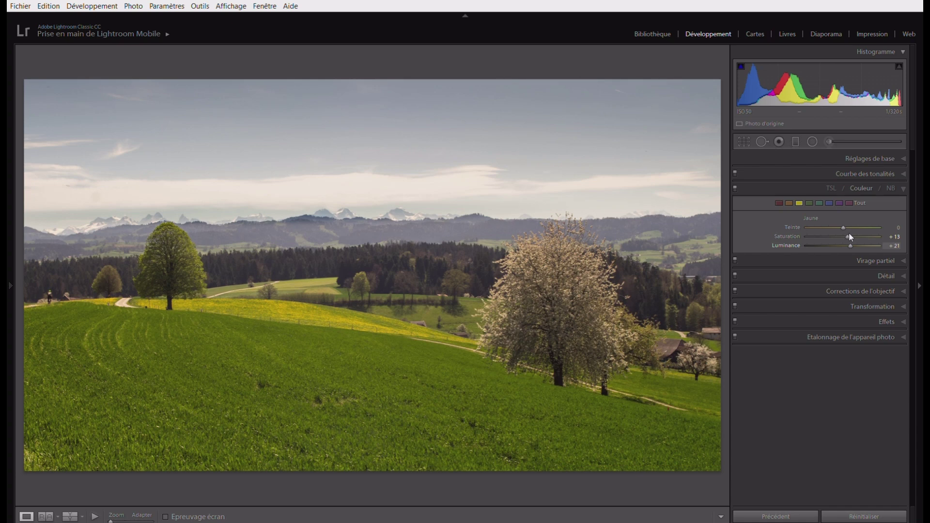
{"action": "key", "text": "Down"}
{"action": "key", "text": "Down"}
Set the blues to hue -1, saturation +28 and luminance -43 in the colour adjustments
{"action": "left_click", "coordinate": [829, 195]}
{"action": "left_click", "coordinate": [850, 154]}
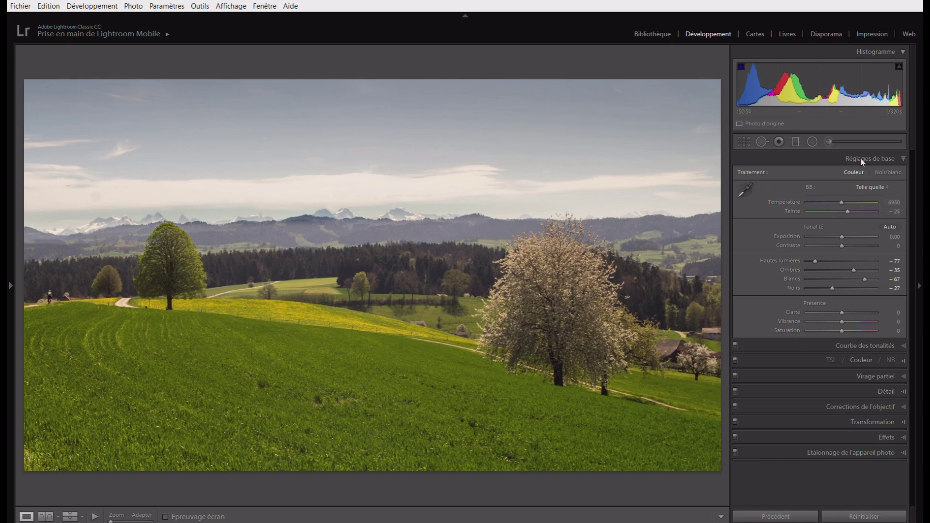
{"action": "left_click", "coordinate": [860, 348]}
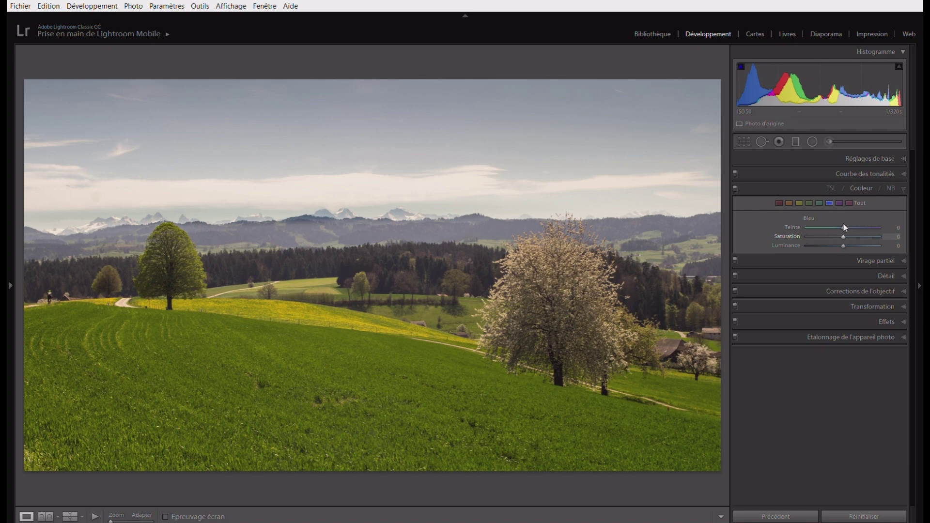
{"action": "left_click_drag", "start_coordinate": [844, 225], "coordinate": [855, 227]}
{"action": "left_click_drag", "start_coordinate": [844, 233], "coordinate": [828, 237]}
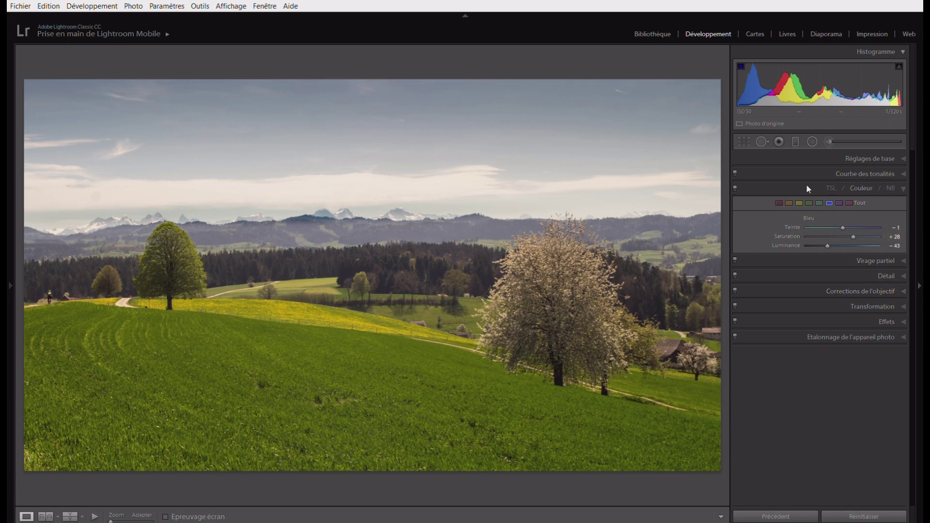
Set the saturation of the oranges to +3 and their luminance to +23
{"action": "left_click", "coordinate": [789, 203]}
{"action": "mouse_move", "coordinate": [843, 215]}
{"action": "left_mouse_down"}
{"action": "mouse_move", "coordinate": [890, 213]}
{"action": "mouse_move", "coordinate": [820, 216]}
{"action": "mouse_move", "coordinate": [857, 214]}
{"action": "mouse_move", "coordinate": [841, 217]}
{"action": "left_mouse_up"}
{"action": "left_click_drag", "start_coordinate": [843, 244], "coordinate": [843, 224]}
Compare the before and after versions in stacked, side-by-side and split layouts, and return to the single-photo view
{"action": "left_click", "coordinate": [69, 510]}
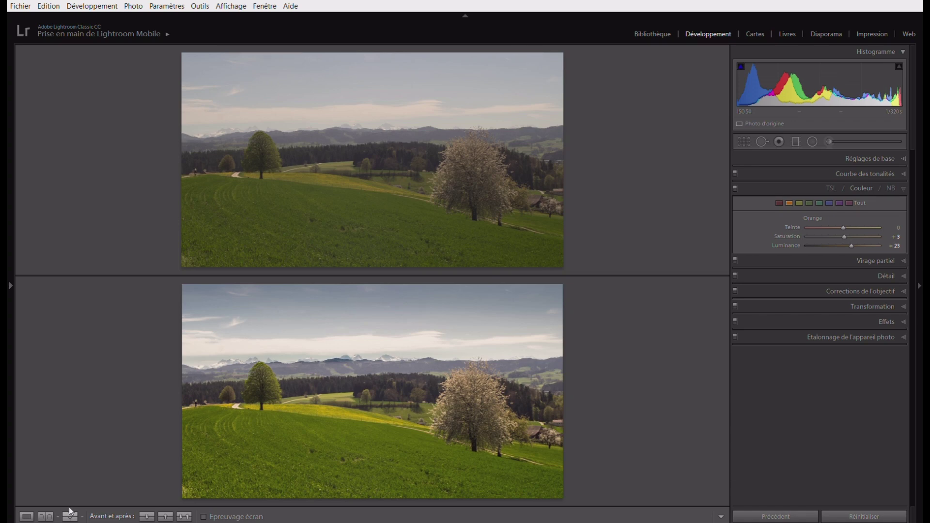
{"action": "left_click", "coordinate": [68, 507]}
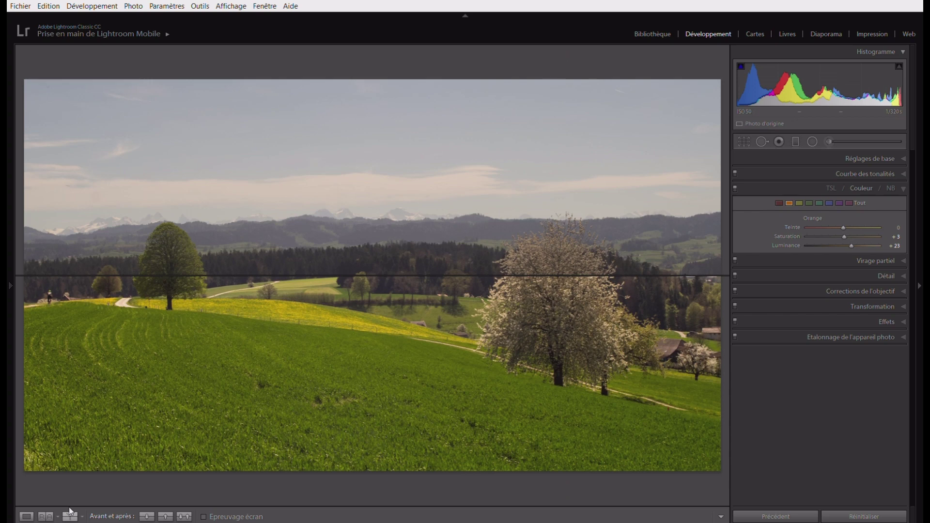
{"action": "left_click", "coordinate": [71, 512]}
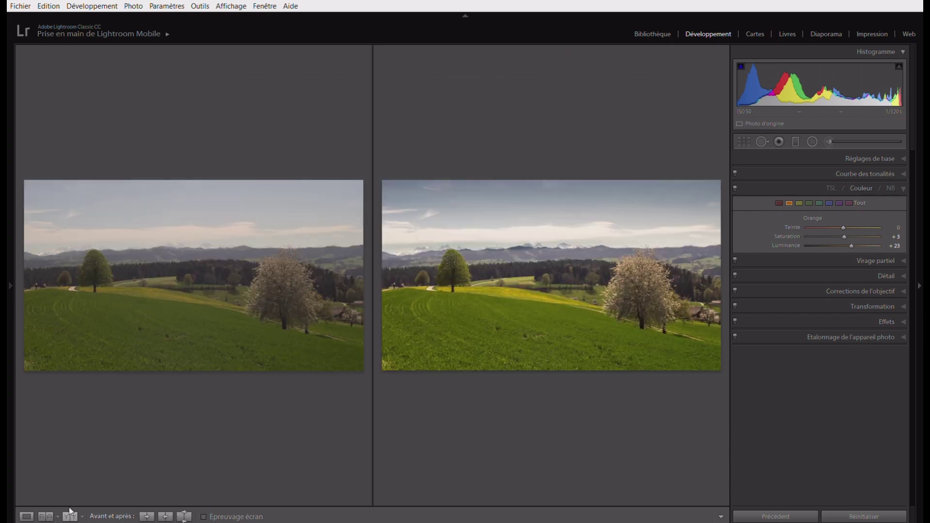
{"action": "left_click", "coordinate": [70, 511]}
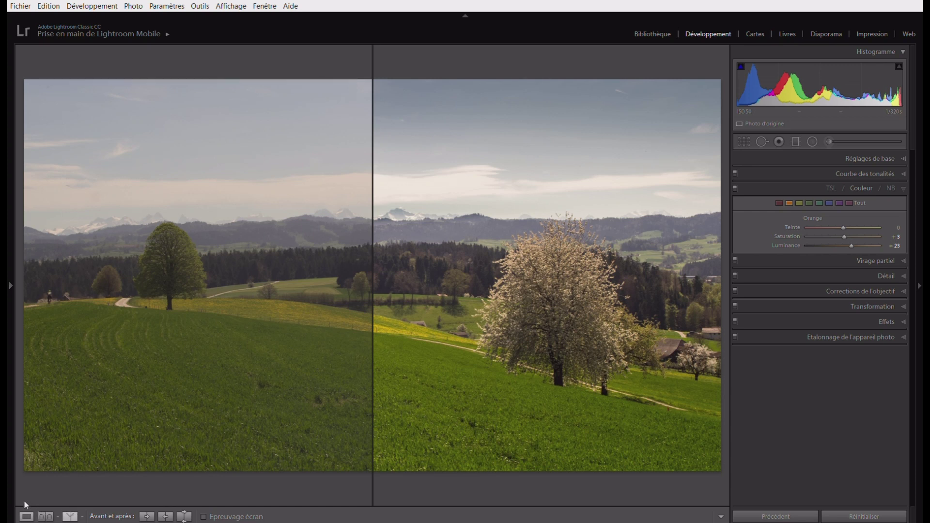
{"action": "key", "text": "d"}
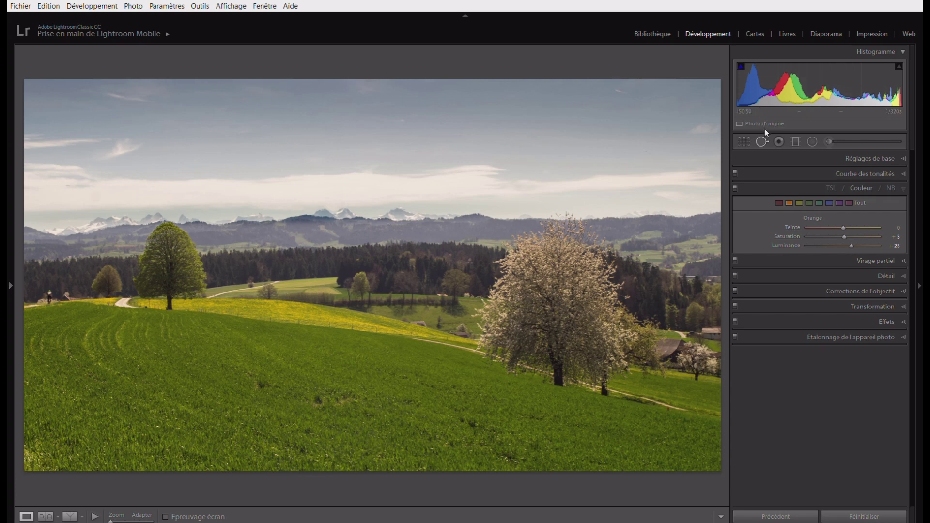
Clone out the dark patch in the left half of the meadow with a size 76 spot, sampling clean grass just beside it
{"action": "key", "text": "q"}
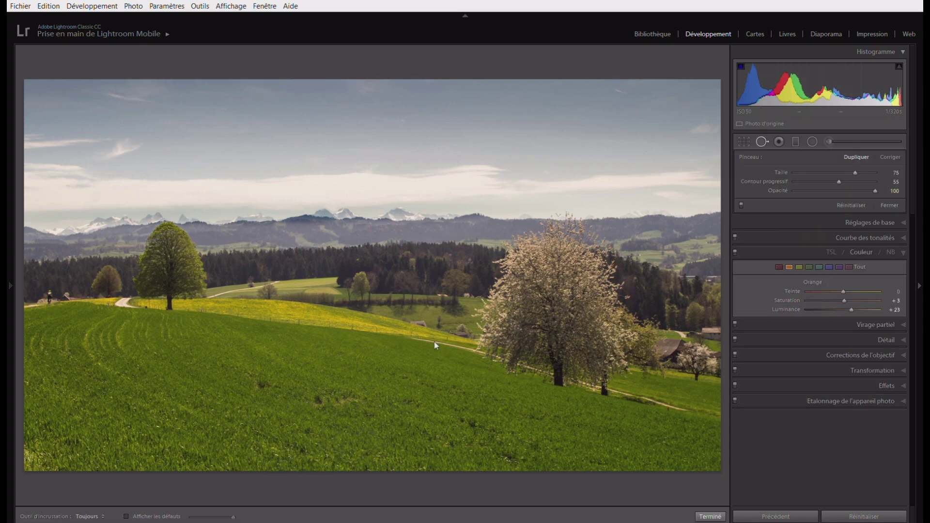
{"action": "scroll", "coordinate": [436, 345], "scroll_direction": "up", "scroll_amount": 1}
{"action": "left_click", "coordinate": [263, 384]}
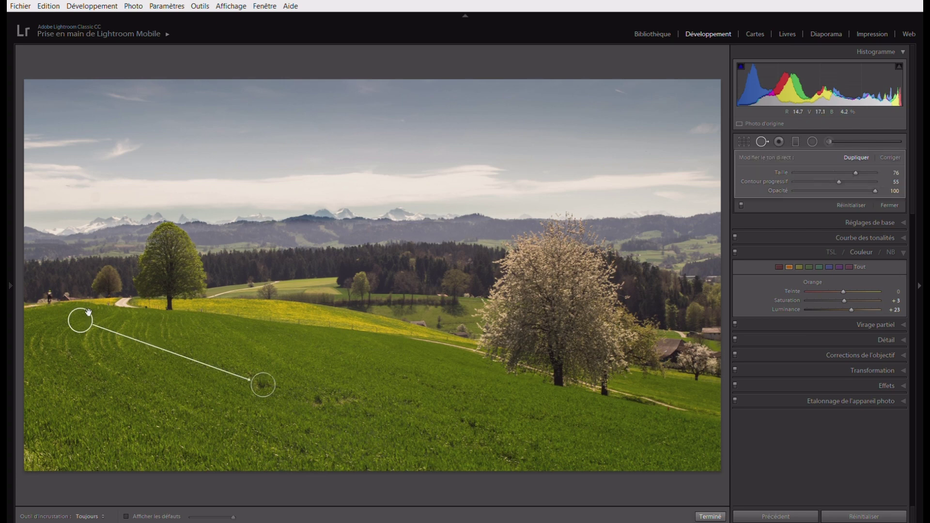
{"action": "mouse_move", "coordinate": [81, 318]}
{"action": "left_mouse_down"}
{"action": "mouse_move", "coordinate": [148, 346]}
{"action": "mouse_move", "coordinate": [216, 349]}
{"action": "mouse_move", "coordinate": [239, 361]}
{"action": "left_mouse_up"}
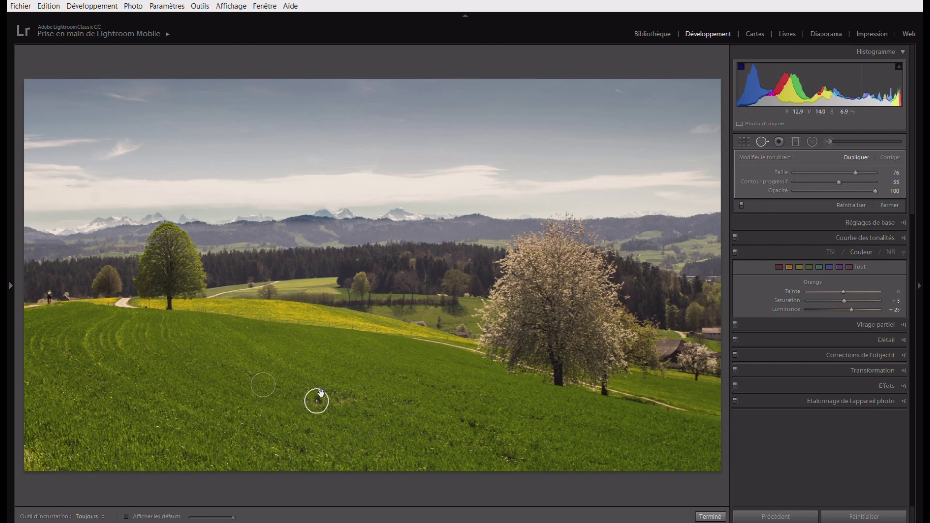
Clone out two more meadow patches with single spots and one with a short stroke, moving each source to nearby grass
{"action": "left_click", "coordinate": [316, 401]}
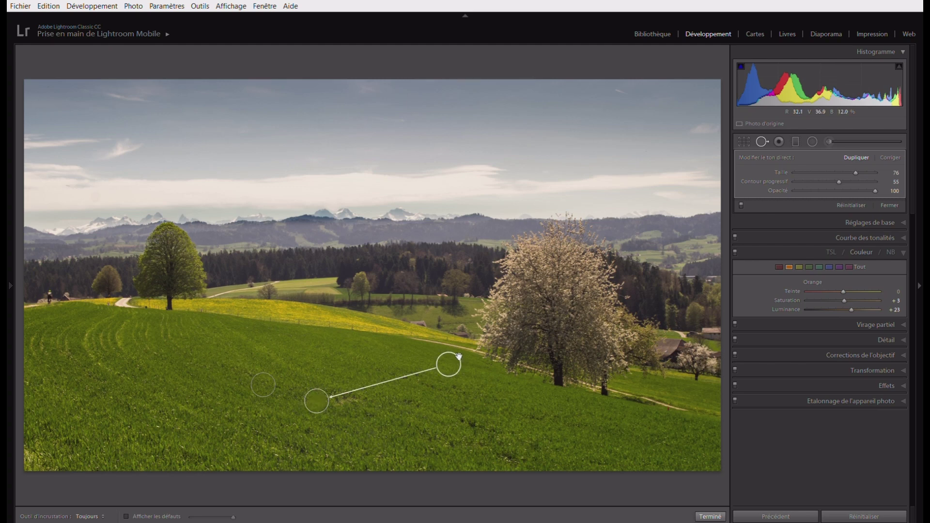
{"action": "mouse_move", "coordinate": [457, 359]}
{"action": "left_mouse_down"}
{"action": "mouse_move", "coordinate": [374, 432]}
{"action": "mouse_move", "coordinate": [358, 414]}
{"action": "left_mouse_up"}
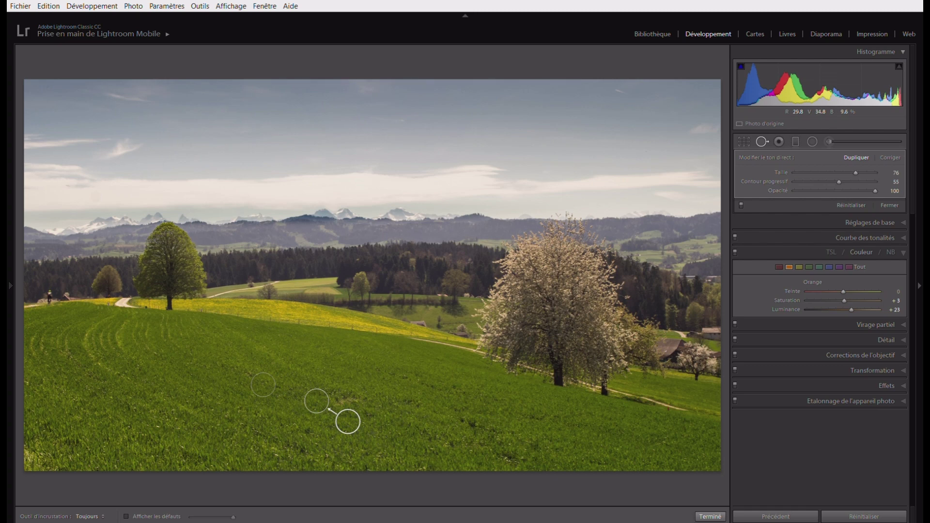
{"action": "left_click", "coordinate": [468, 421]}
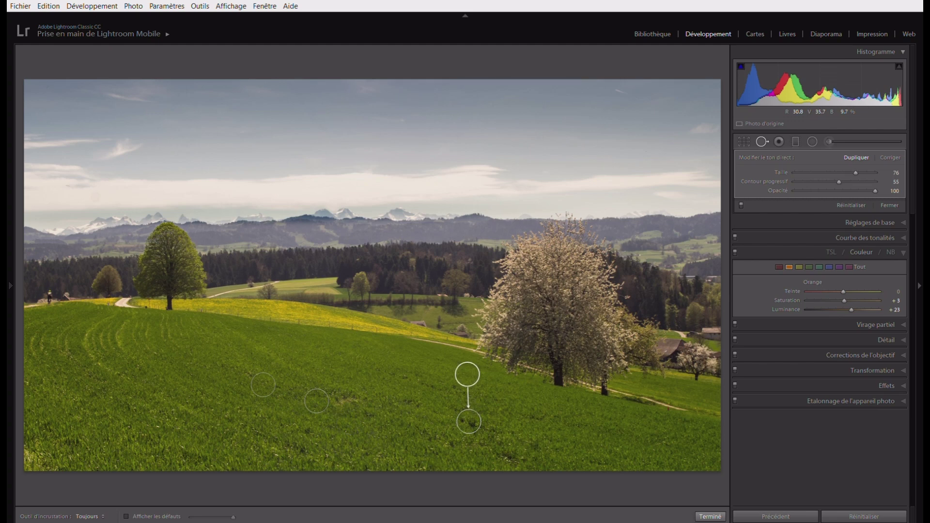
{"action": "mouse_move", "coordinate": [472, 360]}
{"action": "left_mouse_down"}
{"action": "mouse_move", "coordinate": [510, 425]}
{"action": "mouse_move", "coordinate": [520, 425]}
{"action": "left_mouse_up"}
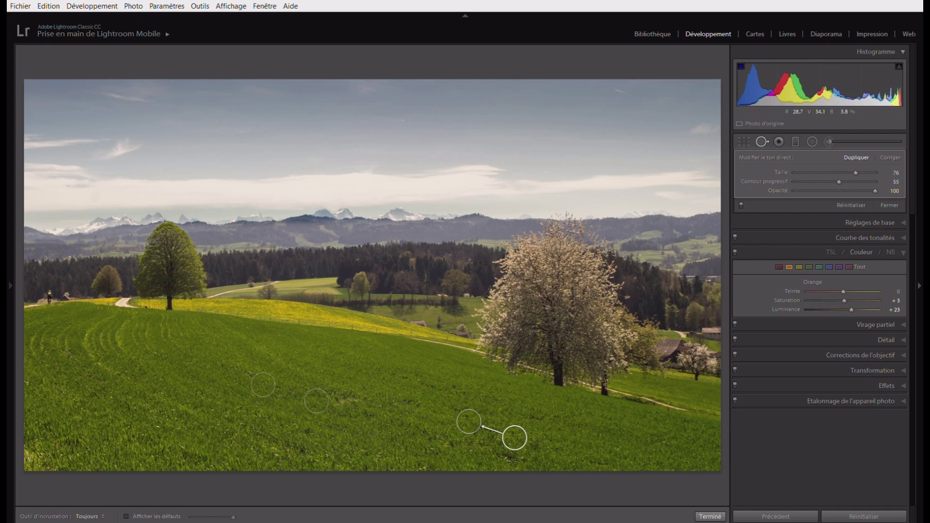
{"action": "left_click_drag", "start_coordinate": [340, 399], "coordinate": [353, 400]}
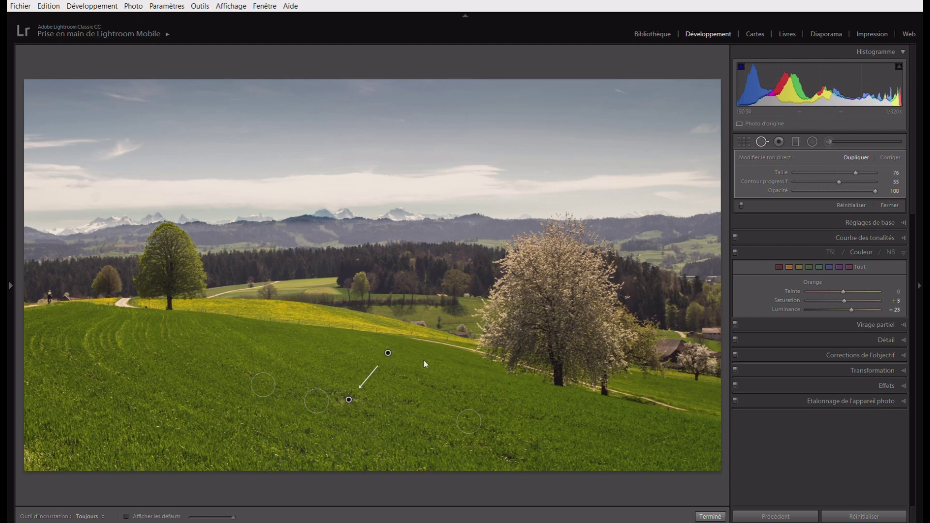
{"action": "mouse_move", "coordinate": [395, 348]}
{"action": "left_mouse_down"}
{"action": "mouse_move", "coordinate": [399, 407]}
{"action": "mouse_move", "coordinate": [388, 433]}
{"action": "left_mouse_up"}
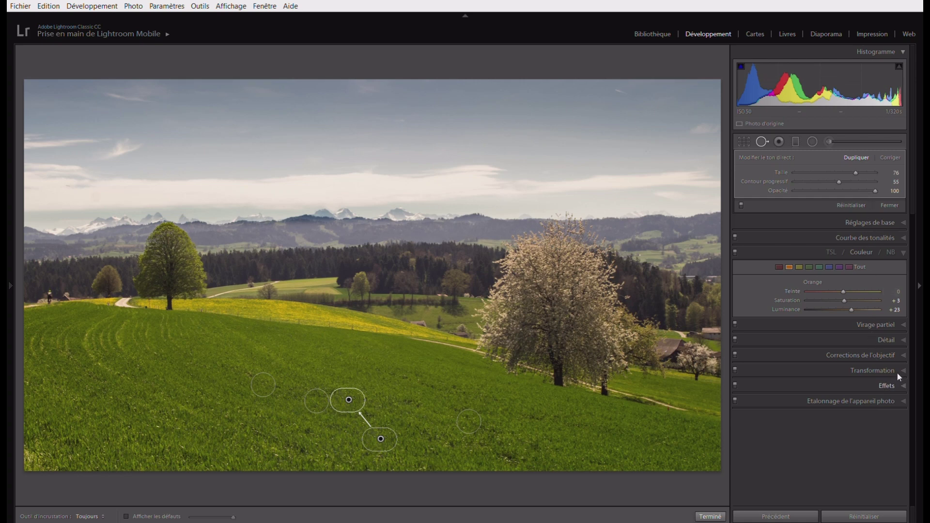
Set the photo's sharpening amount to 59, judging the effect on the large green tree at 1:1
{"action": "left_click", "coordinate": [890, 328]}
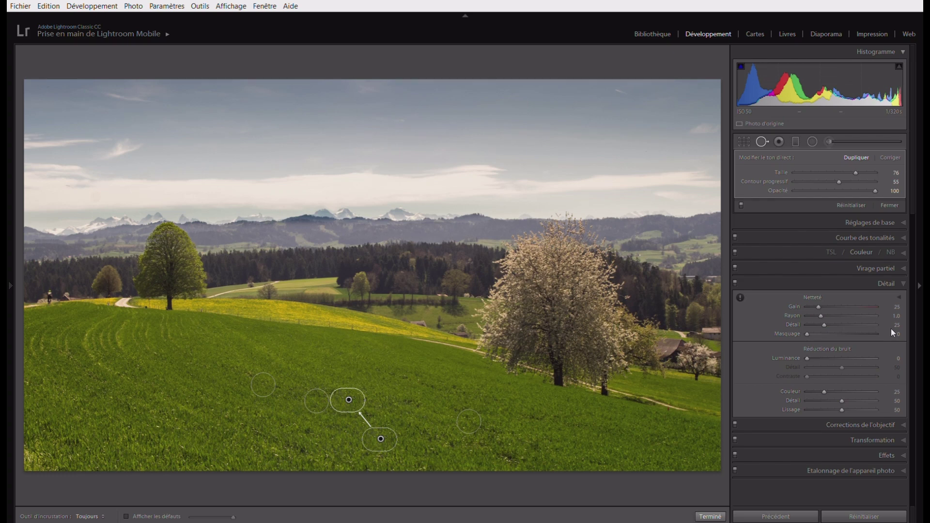
{"action": "left_click", "coordinate": [891, 334]}
{"action": "mouse_move", "coordinate": [12, 282]}
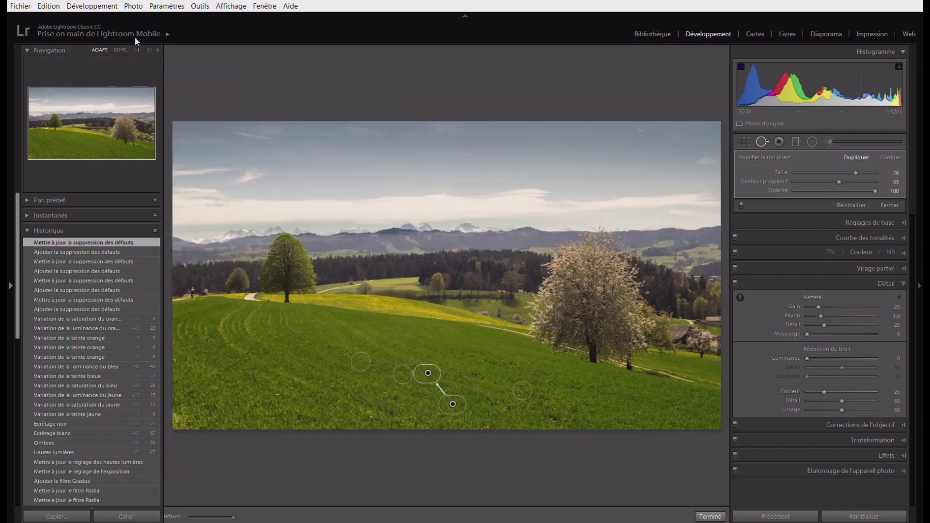
{"action": "key", "text": "z"}
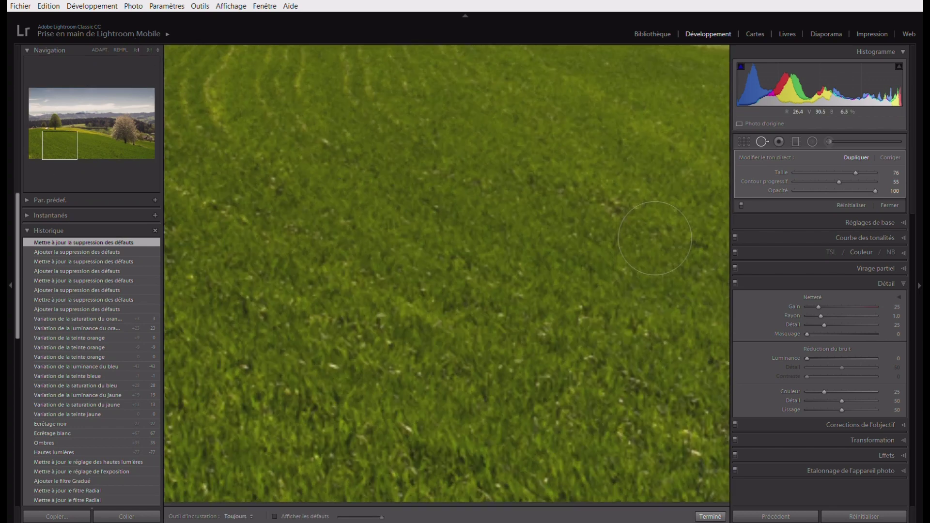
{"action": "left_click", "coordinate": [65, 120]}
{"action": "left_click_drag", "start_coordinate": [64, 108], "coordinate": [56, 103]}
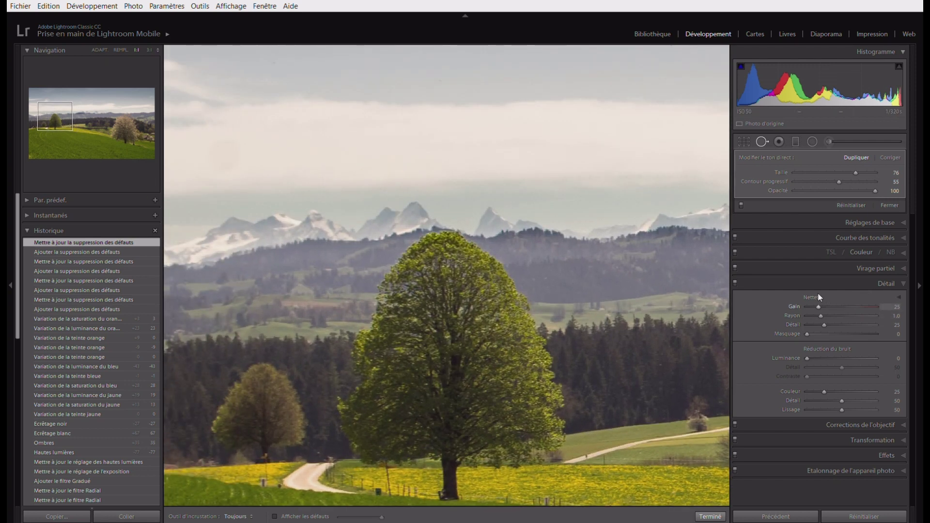
{"action": "left_click_drag", "start_coordinate": [818, 293], "coordinate": [824, 294]}
{"action": "key", "text": "Up"}
{"action": "key", "text": "Up"}
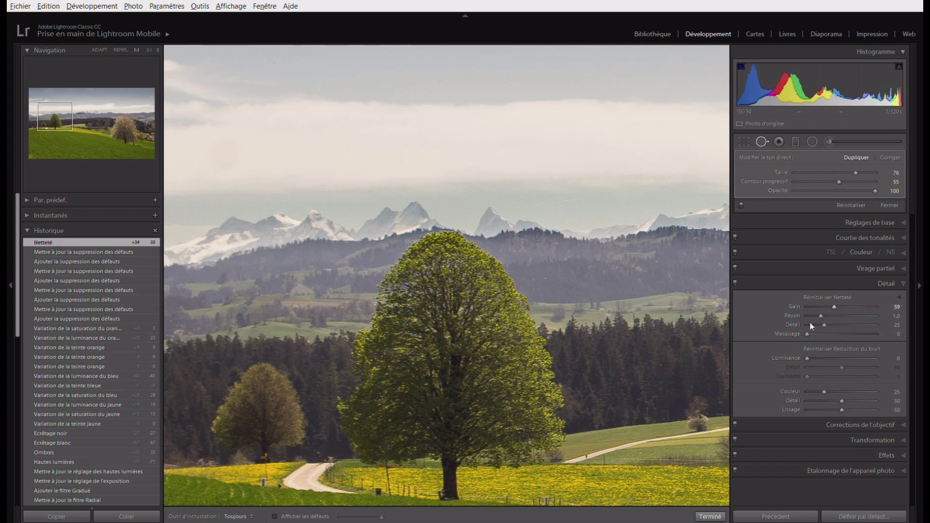
Set the sharpening masking to 72 using the black-and-white mask preview
{"action": "key", "text": "alt"}
{"action": "left_click_drag", "start_coordinate": [807, 324], "coordinate": [856, 327]}
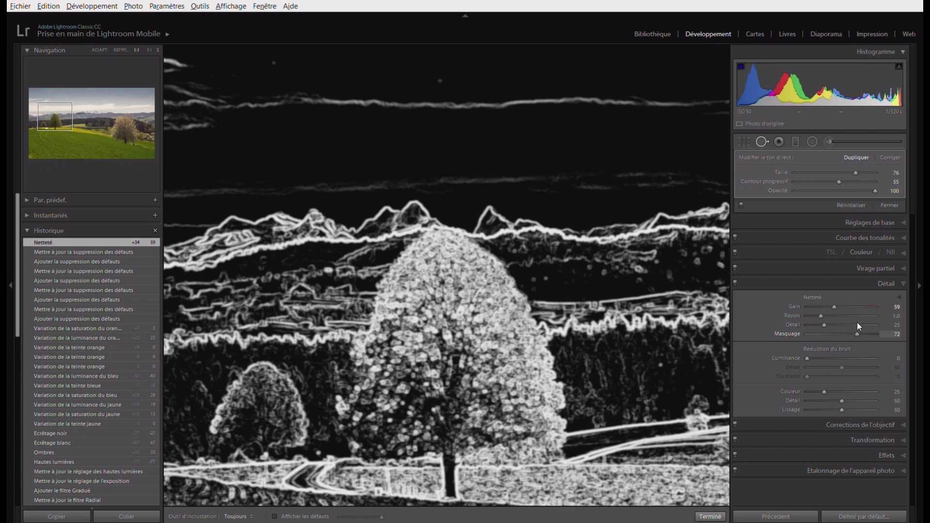
{"action": "left_click_drag", "start_coordinate": [857, 325], "coordinate": [857, 325]}
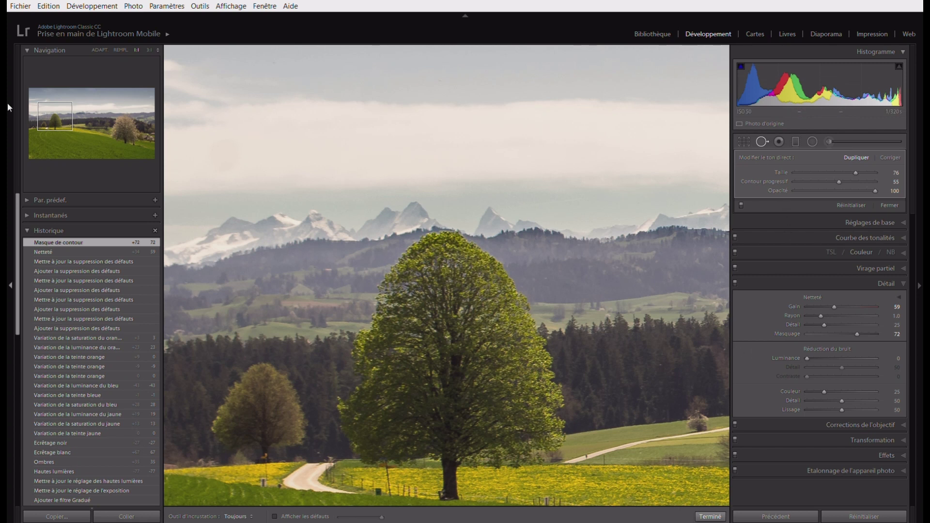
Set the luminance noise reduction to 40, judging the effect on the sky
{"action": "left_click", "coordinate": [55, 106]}
{"action": "mouse_move", "coordinate": [54, 105]}
{"action": "left_mouse_down"}
{"action": "mouse_move", "coordinate": [60, 86]}
{"action": "mouse_move", "coordinate": [65, 107]}
{"action": "left_mouse_up"}
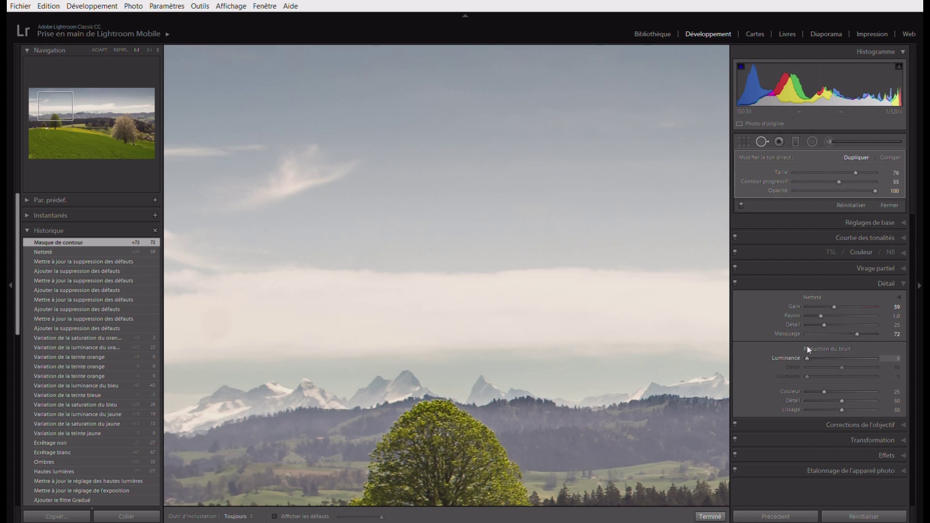
{"action": "left_click_drag", "start_coordinate": [807, 347], "coordinate": [815, 347]}
{"action": "left_click_drag", "start_coordinate": [835, 341], "coordinate": [835, 342]}
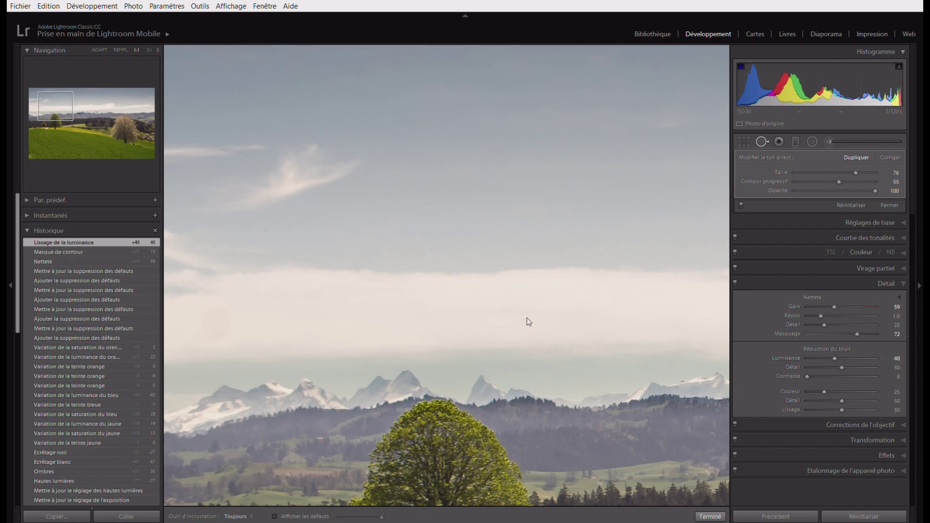
Fit the whole photo in the view and hide the navigation and history side panel
{"action": "left_click", "coordinate": [100, 43]}
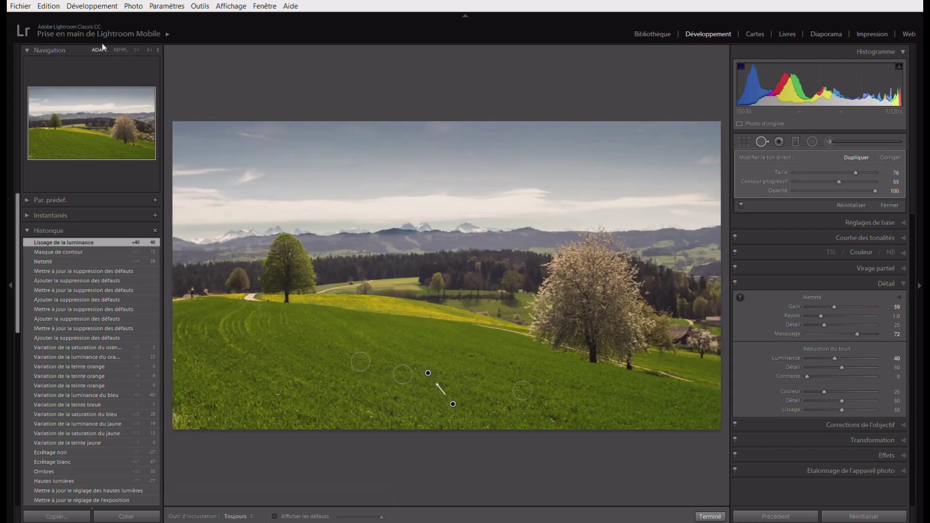
{"action": "left_click", "coordinate": [11, 277]}
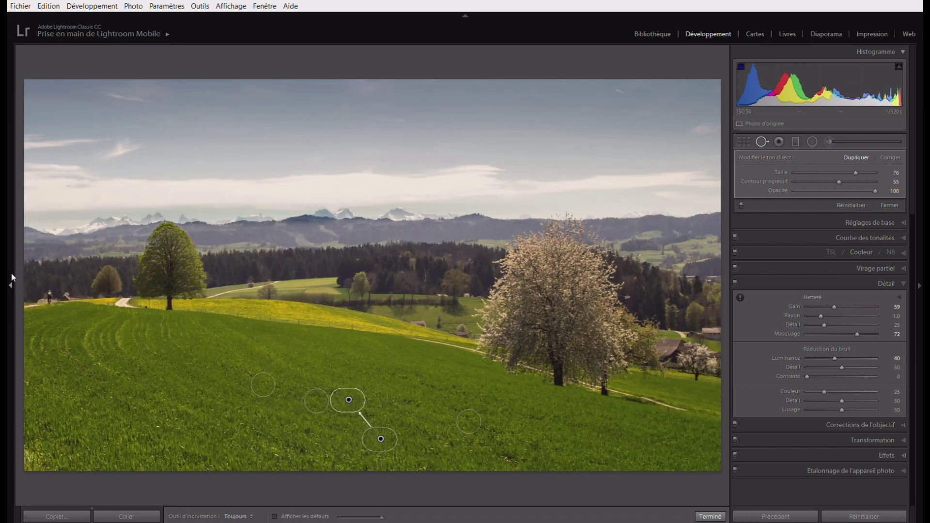
{"action": "left_click", "coordinate": [12, 277]}
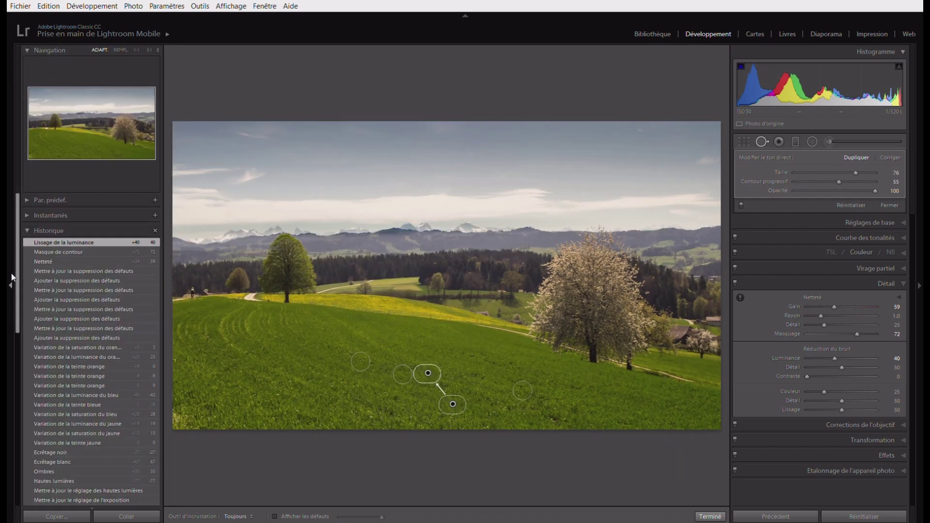
{"action": "left_click", "coordinate": [12, 275]}
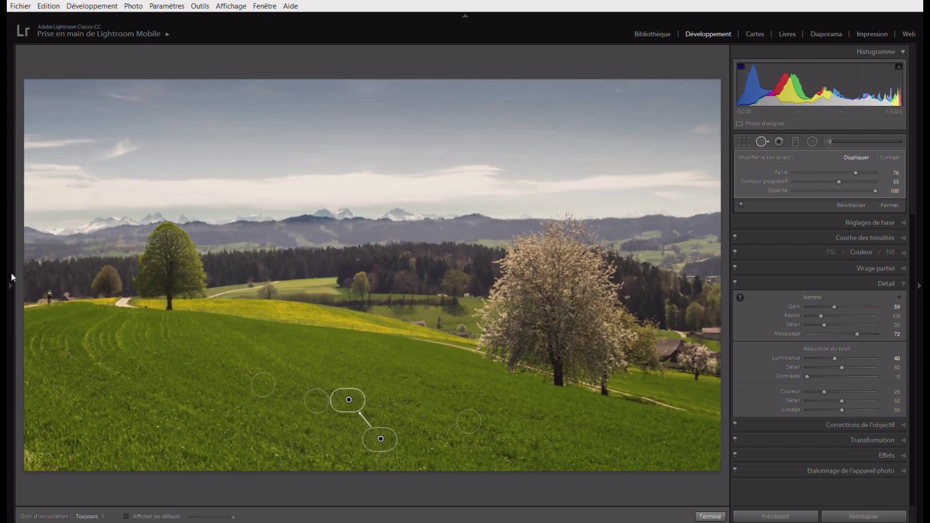
Finish the spot removal, inspect the area around the large green tree at 1:1, and return to the whole photo
{"action": "left_click", "coordinate": [710, 516]}
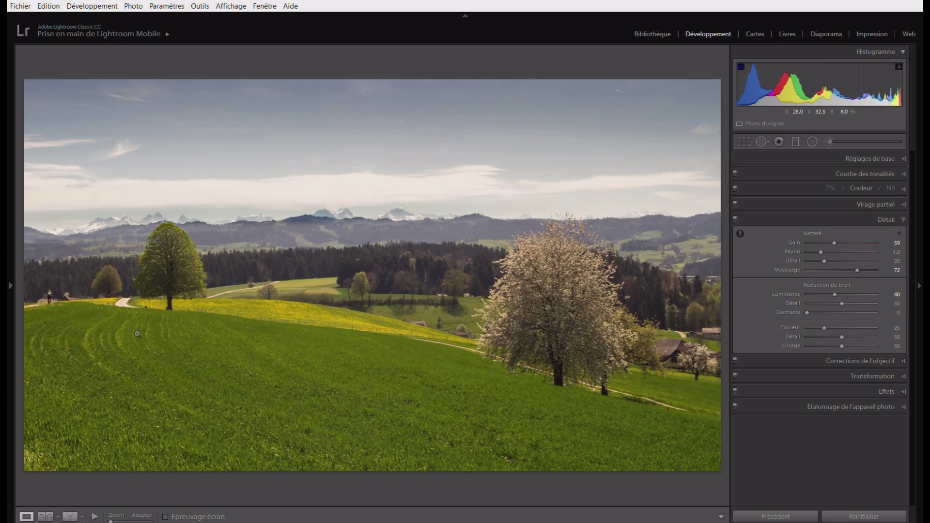
{"action": "left_click", "coordinate": [150, 299]}
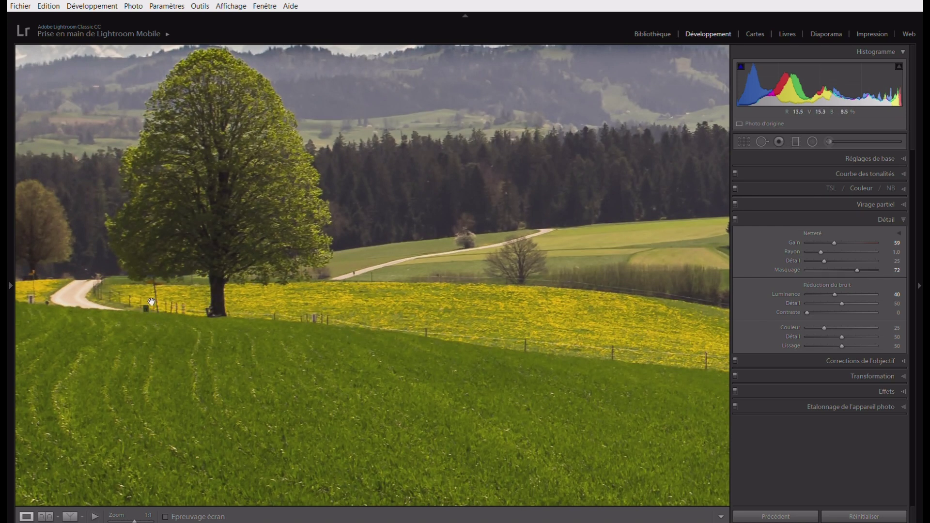
{"action": "left_click", "coordinate": [151, 302]}
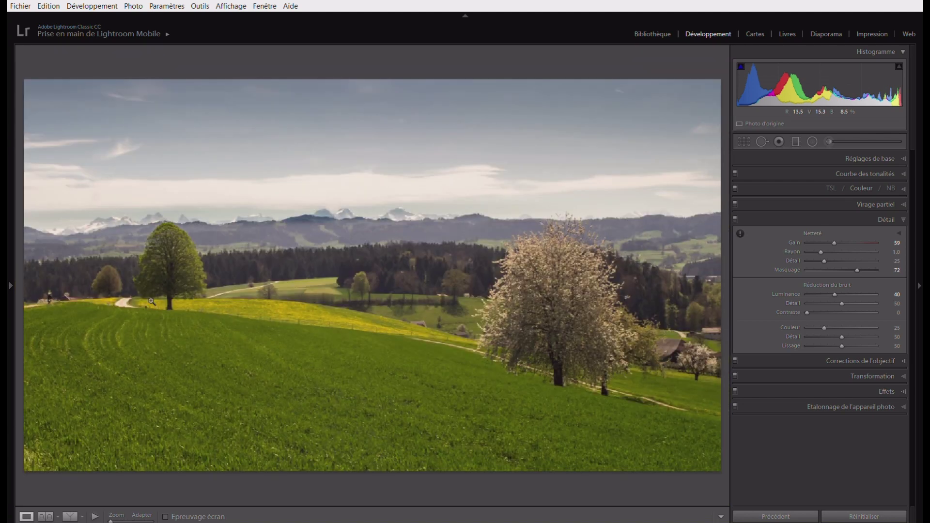
Darken the photo's edges with a post-crop vignette amount of -9, judging lighter and stronger settings on the whole photo
{"action": "left_click", "coordinate": [894, 385]}
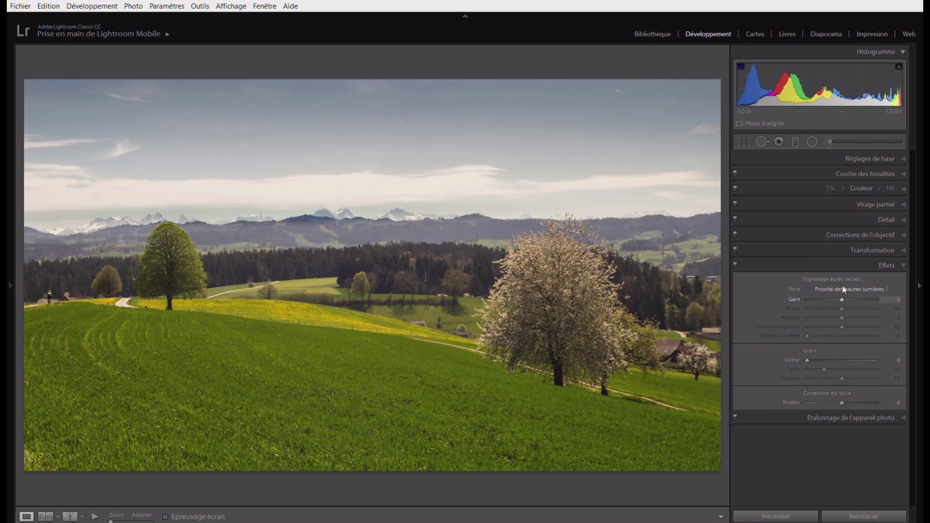
{"action": "key", "text": "Up"}
{"action": "key", "text": "Up"}
{"action": "key", "text": "Up"}
{"action": "key", "text": "Up"}
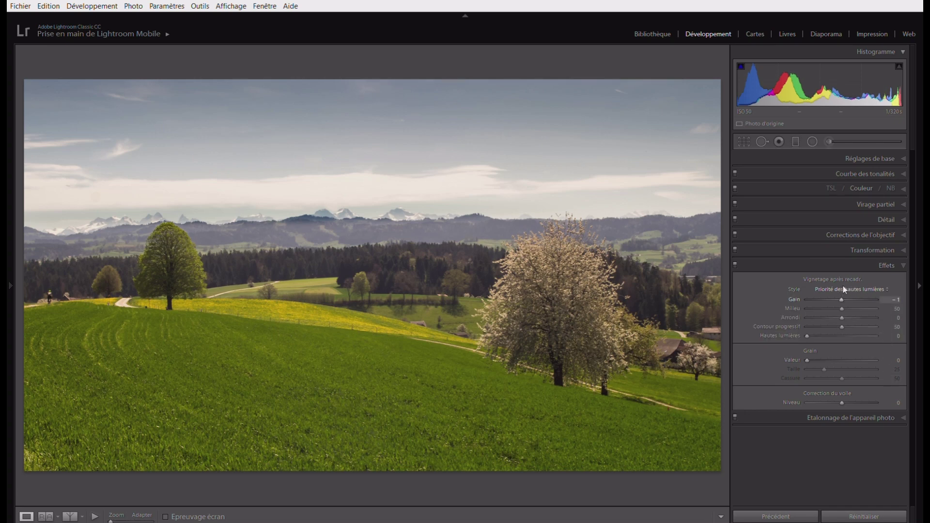
{"action": "key", "text": "Down"}
{"action": "key", "text": "Down"}
{"action": "key", "text": "Down"}
{"action": "key", "text": "Down"}
{"action": "key", "text": "Down"}
{"action": "key", "text": "Down"}
{"action": "key", "text": "Down"}
{"action": "key", "text": "Down"}
{"action": "key", "text": "Down"}
{"action": "key", "text": "Down"}
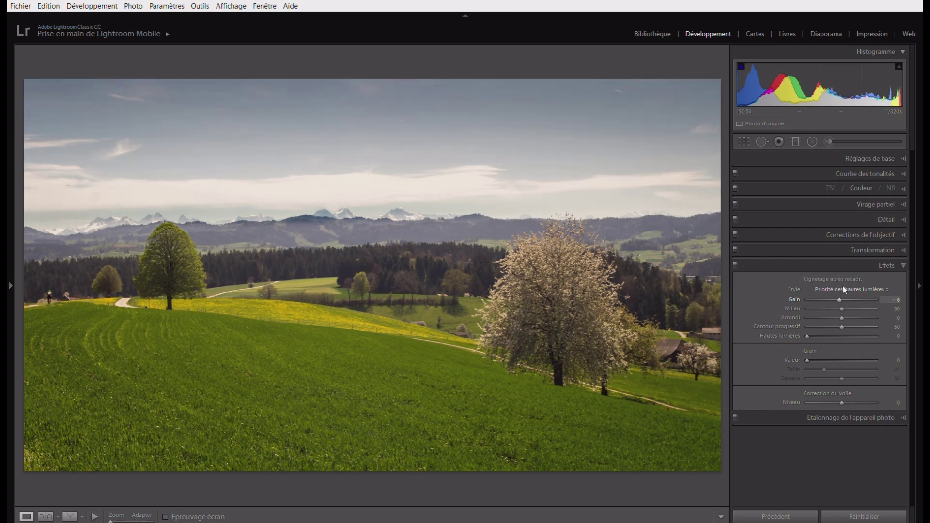
{"action": "key", "text": "Down"}
{"action": "key", "text": "Down"}
{"action": "key", "text": "Down"}
{"action": "key", "text": "Down"}
{"action": "key", "text": "Down"}
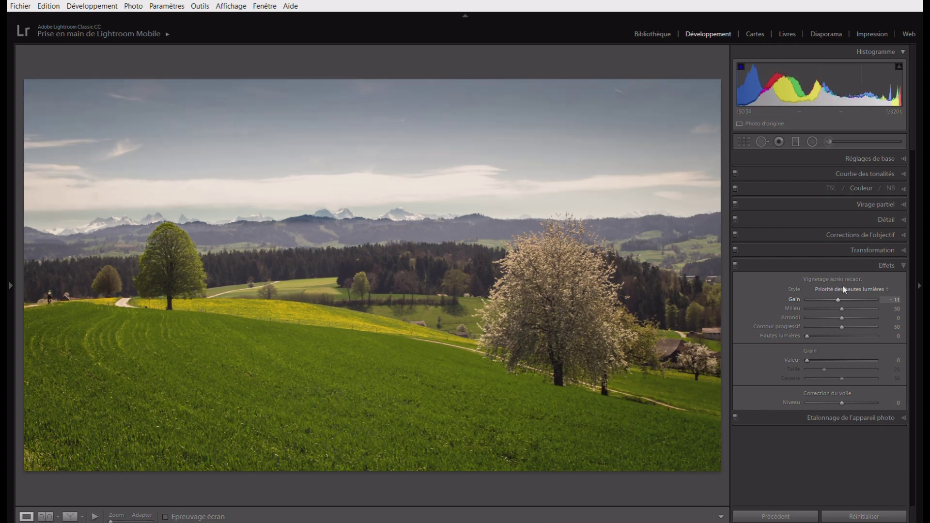
{"action": "key", "text": "Up"}
{"action": "key", "text": "Up"}
{"action": "key", "text": "Up"}
{"action": "key", "text": "Up"}
{"action": "key", "text": "Up"}
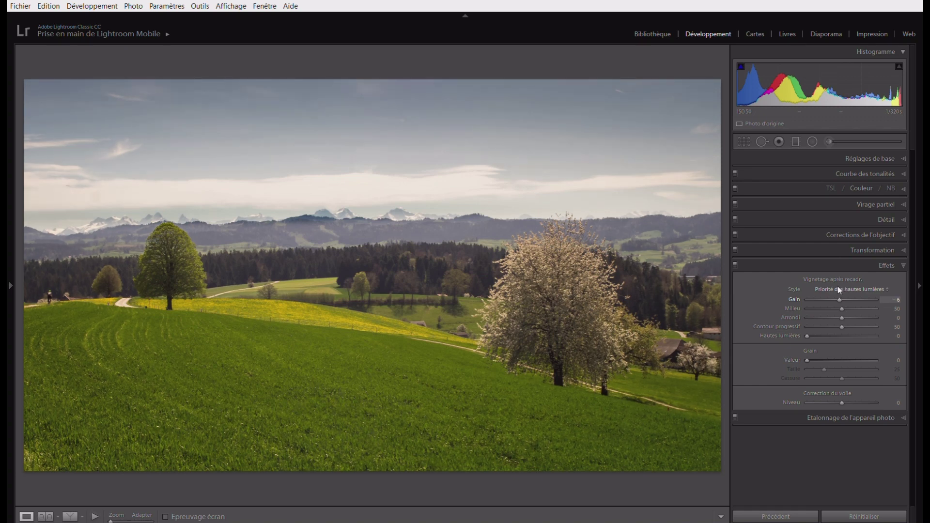
{"action": "key", "text": "Down"}
{"action": "key", "text": "Down"}
{"action": "key", "text": "Down"}
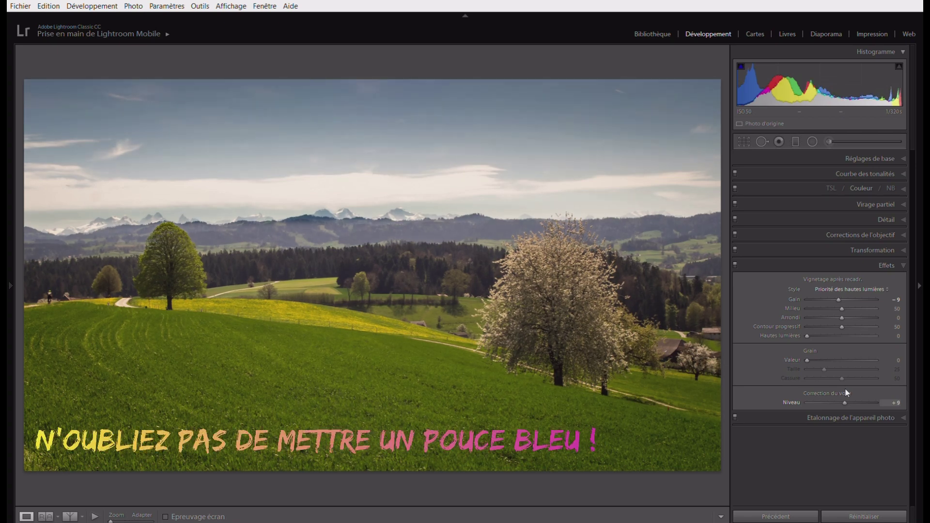
Compare strong positive and negative dehaze effects on the landscape and set the dehaze level to +10
{"action": "left_click_drag", "start_coordinate": [844, 388], "coordinate": [866, 390]}
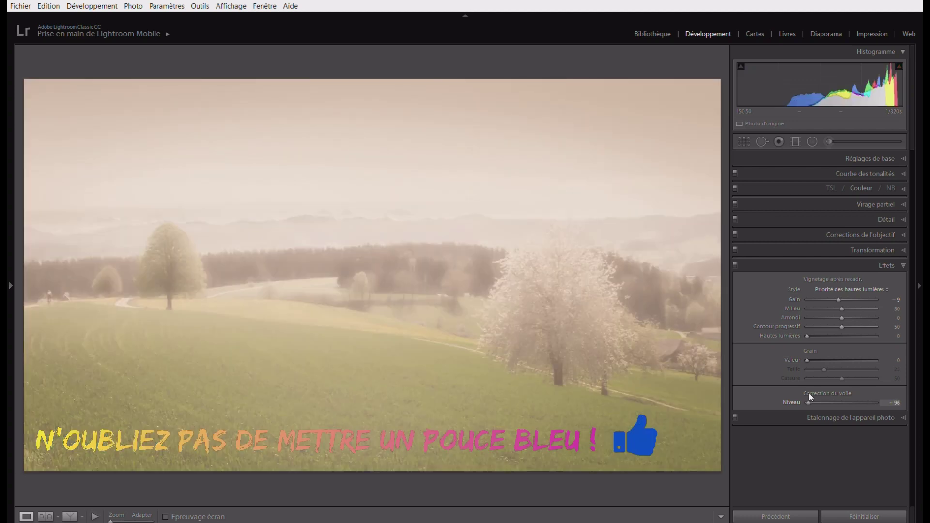
{"action": "left_click_drag", "start_coordinate": [810, 395], "coordinate": [828, 396]}
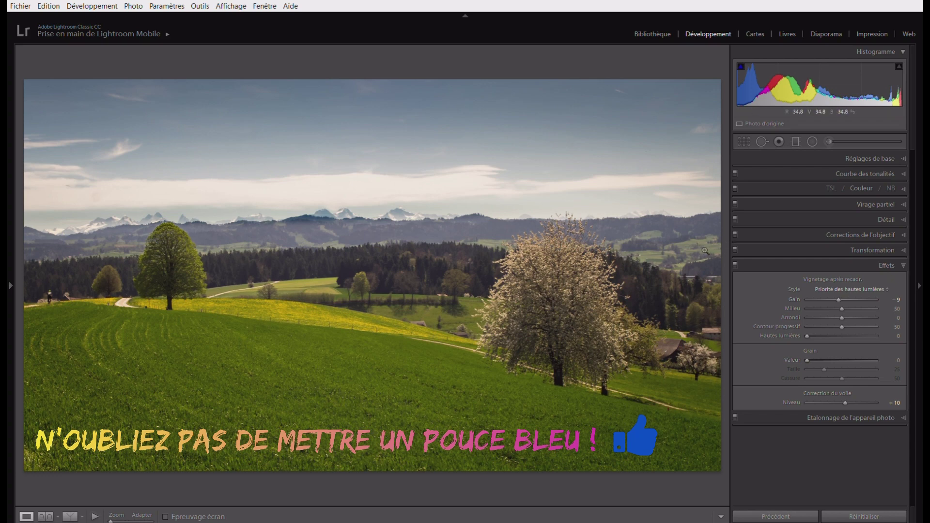
Brighten the whole photo by setting the basic exposure to +0.50
{"action": "left_click", "coordinate": [867, 145]}
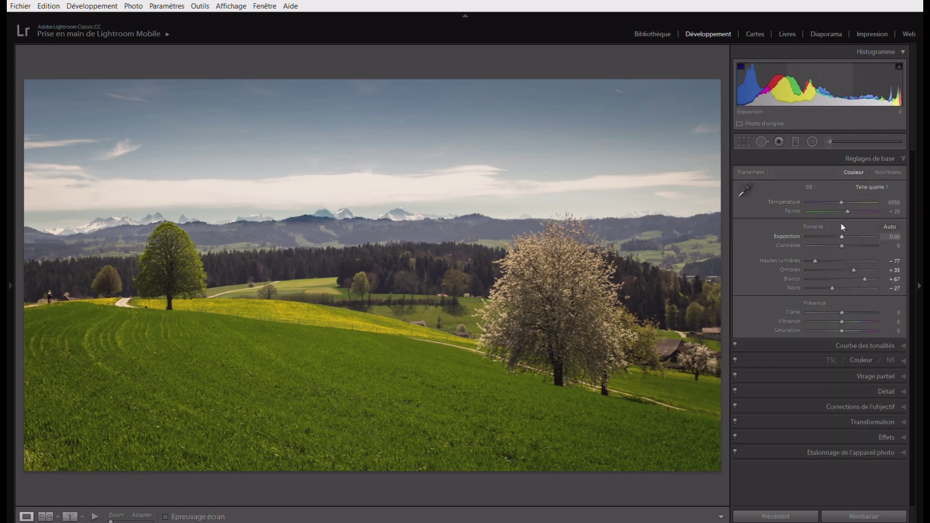
{"action": "key", "text": "plus"}
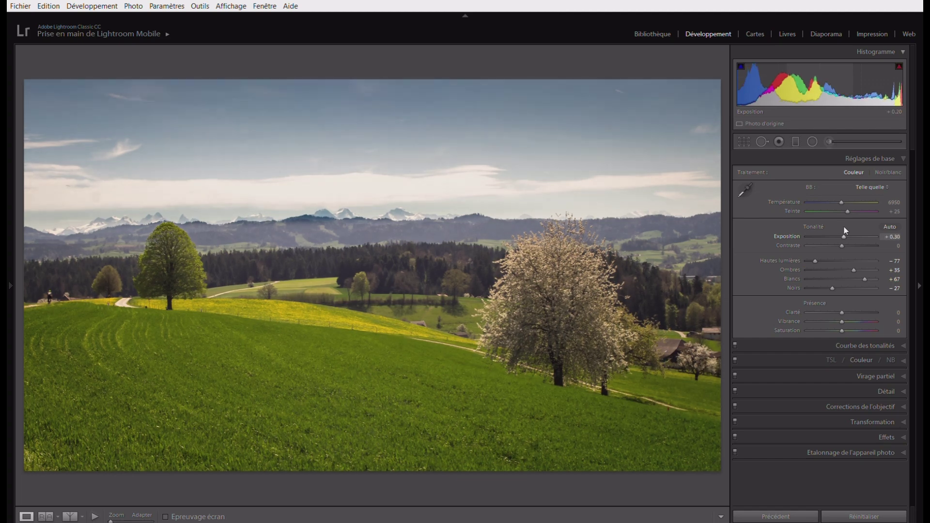
{"action": "key", "text": "plus"}
{"action": "key", "text": "plus"}
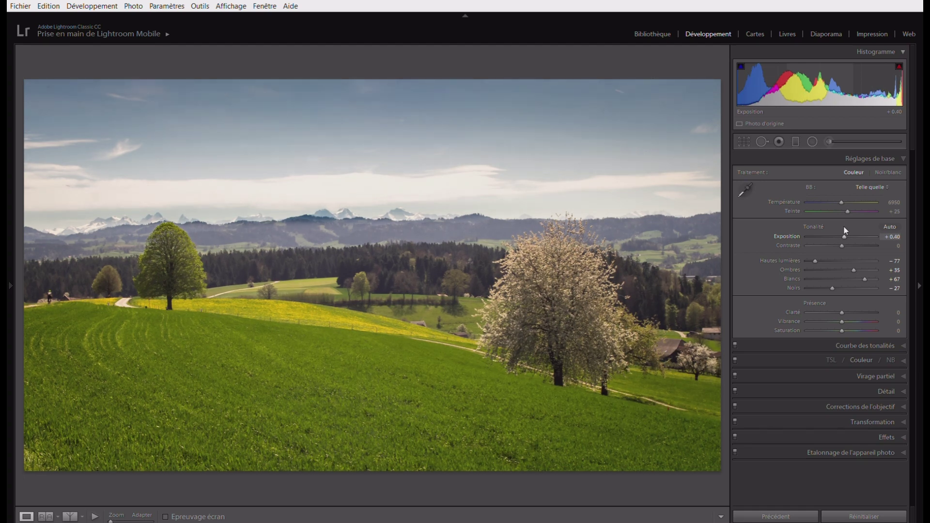
{"action": "key", "text": "plus"}
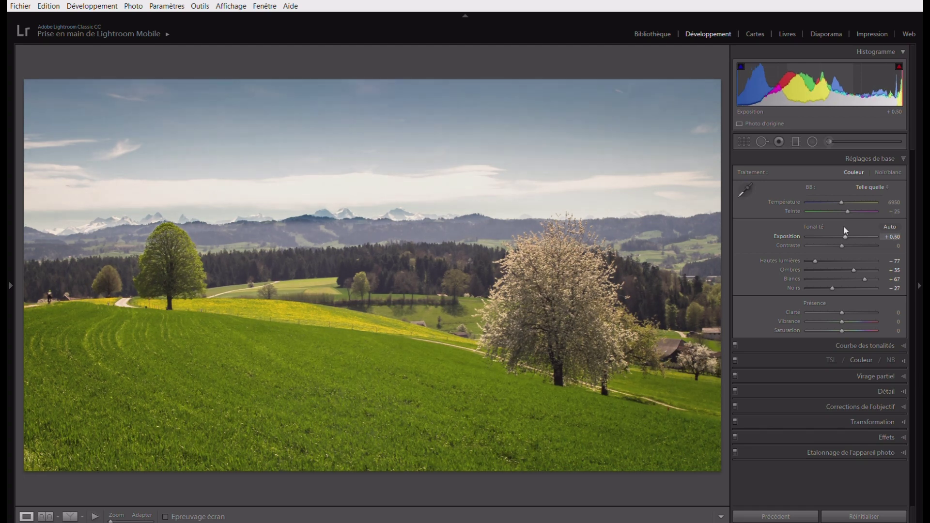